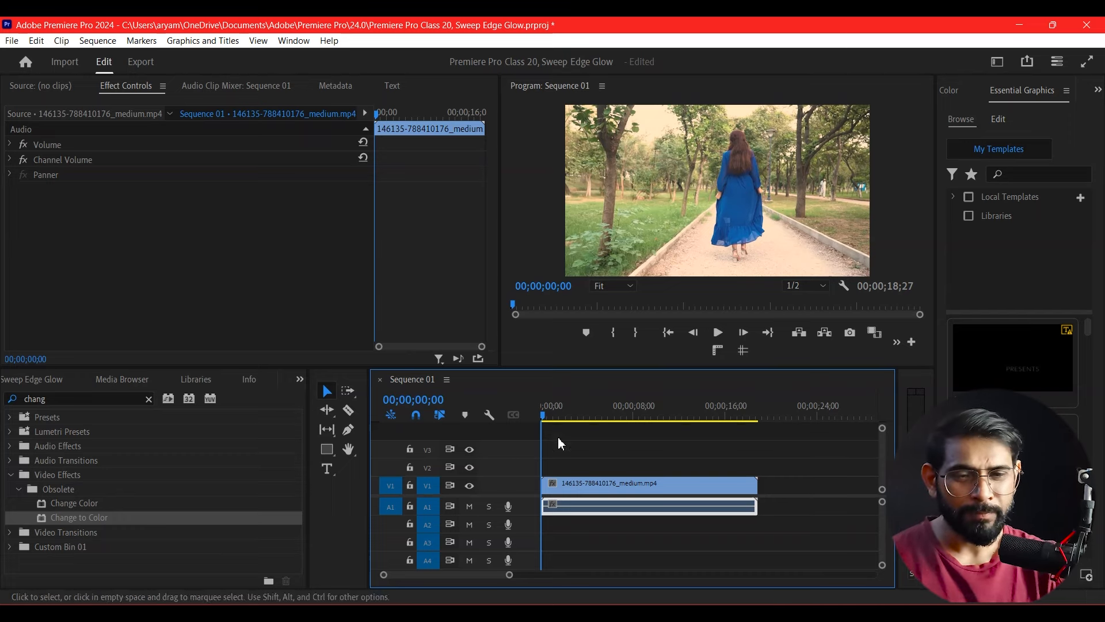
# Step: Duplicate the V1 video clip onto V2 and apply the Color Replace effect to the duplicate
pyautogui.click(148, 398)
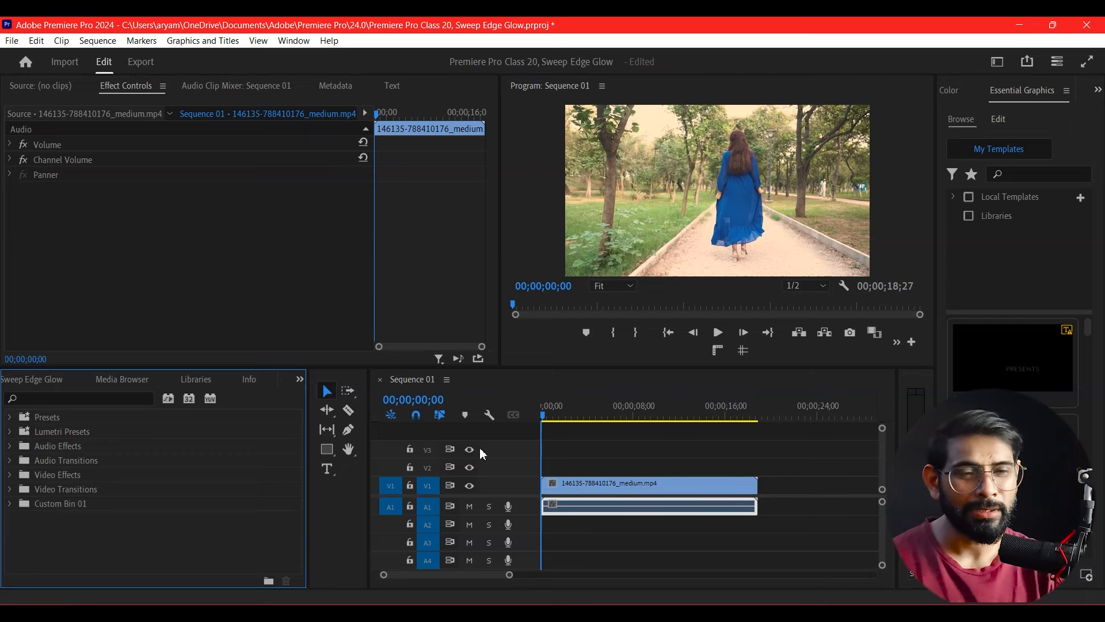
pyautogui.click(619, 489)
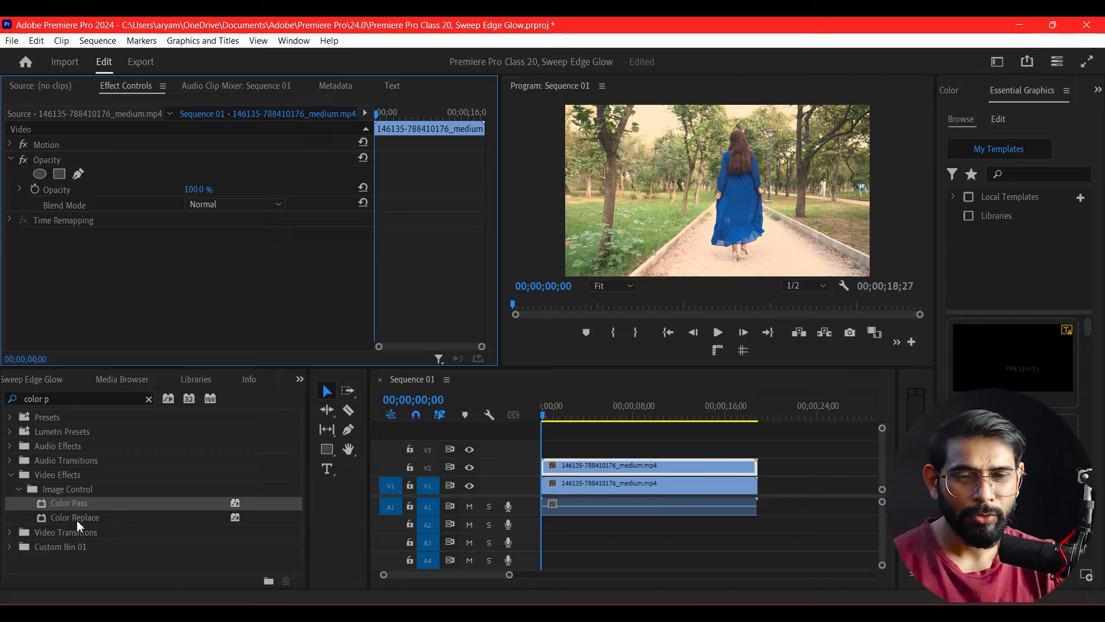
pyautogui.moveTo(77, 520); pyautogui.dragTo(709, 466)
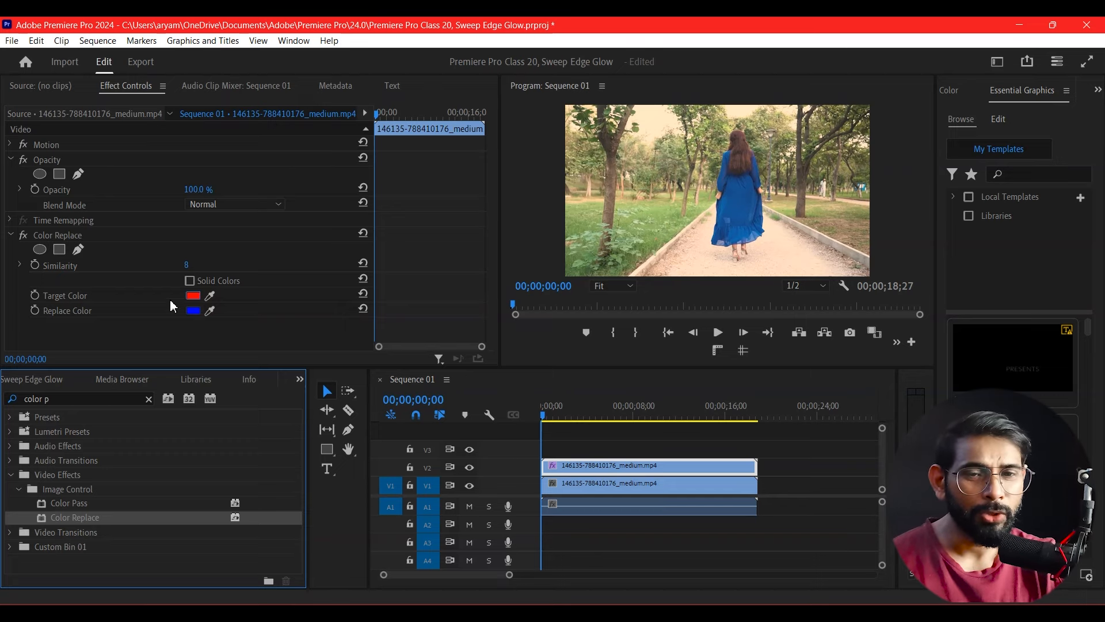
# Step: Sample the woman's blue dress as the Color Replace target color and set the replace color to red FF0101
pyautogui.click(210, 296)
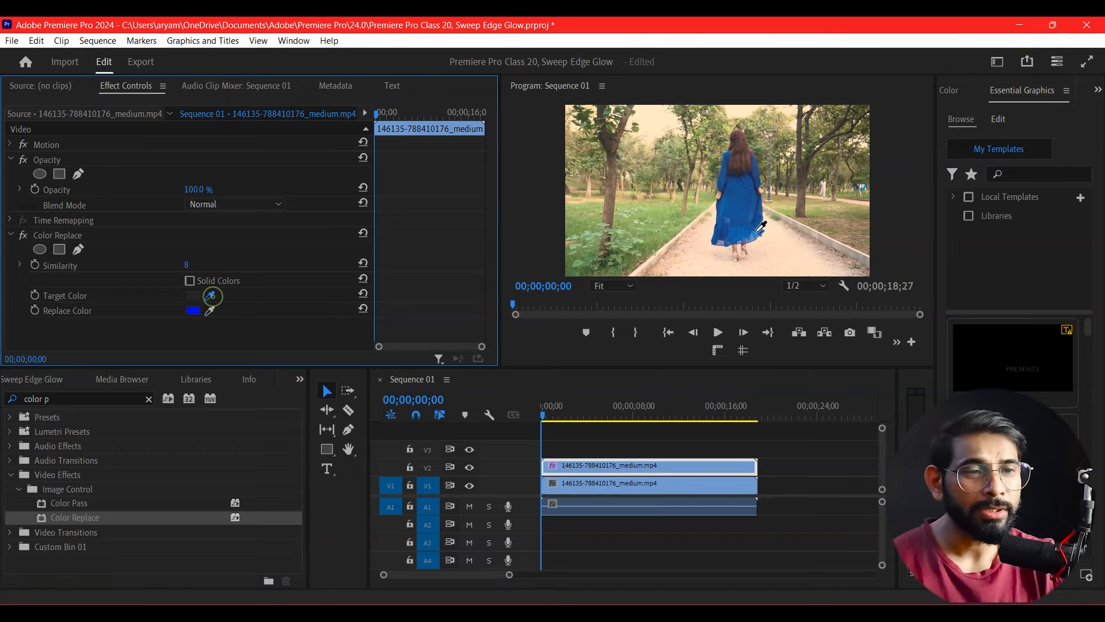
pyautogui.click(743, 196)
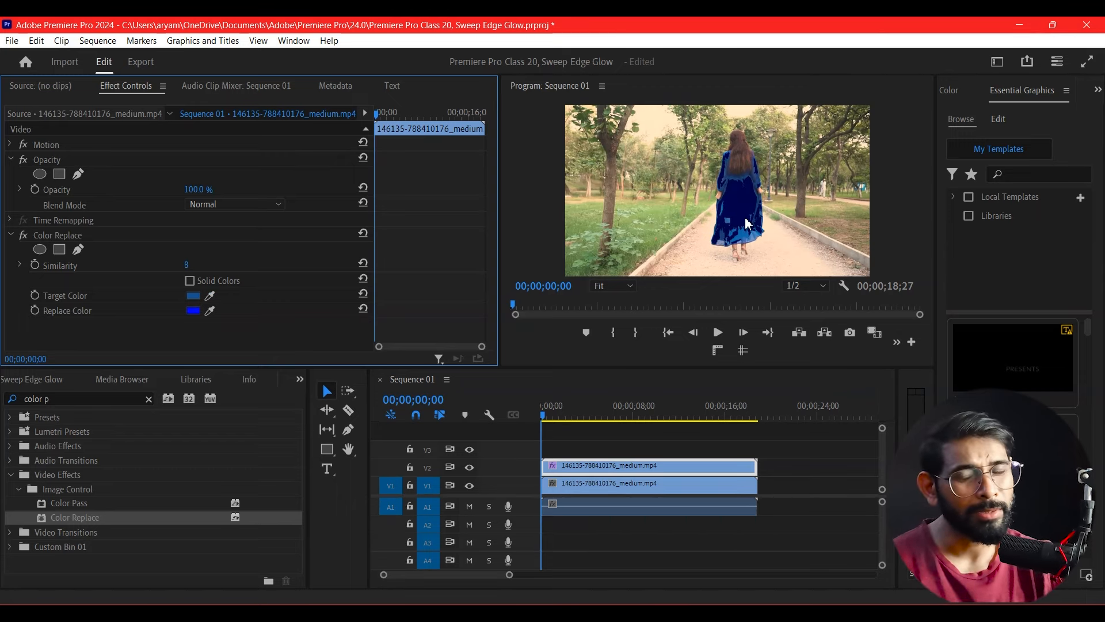
pyautogui.click(192, 313)
pyautogui.moveTo(579, 255); pyautogui.dragTo(580, 222)
pyautogui.moveTo(554, 293); pyautogui.dragTo(559, 406)
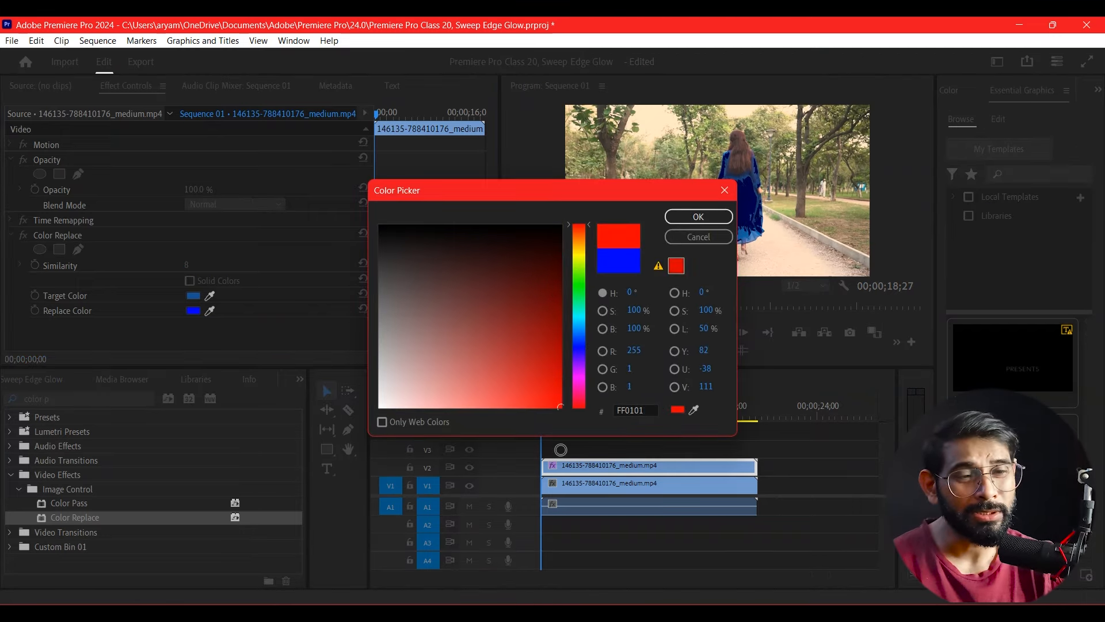
pyautogui.click(679, 219)
# Step: Set the Color Replace Similarity to 24 and enable Solid Colors
pyautogui.moveTo(186, 267); pyautogui.dragTo(205, 266)
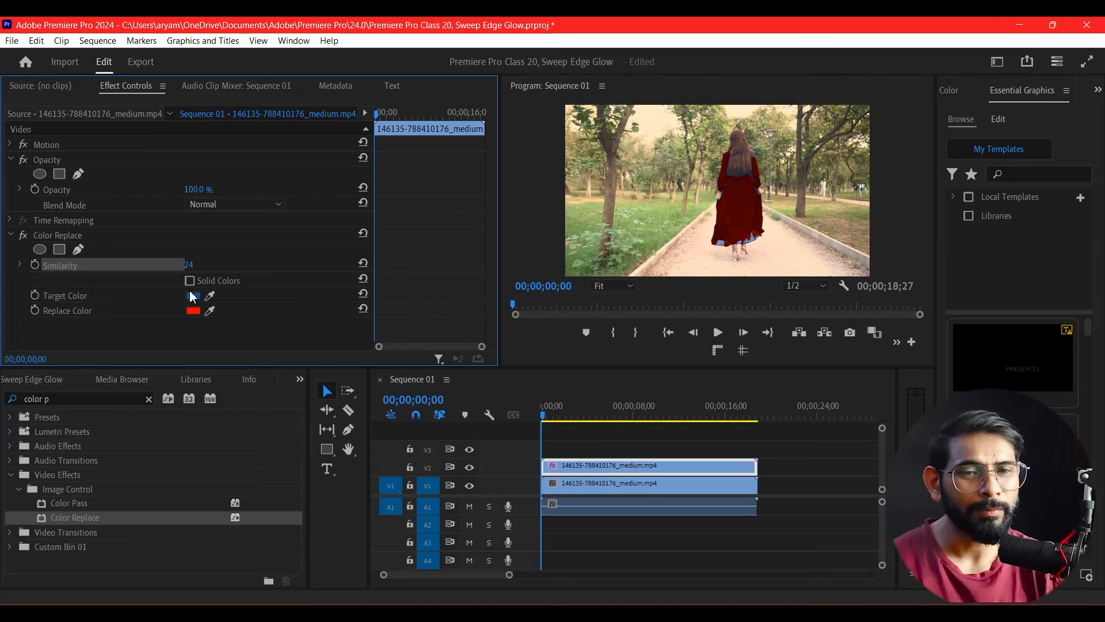
pyautogui.click(189, 281)
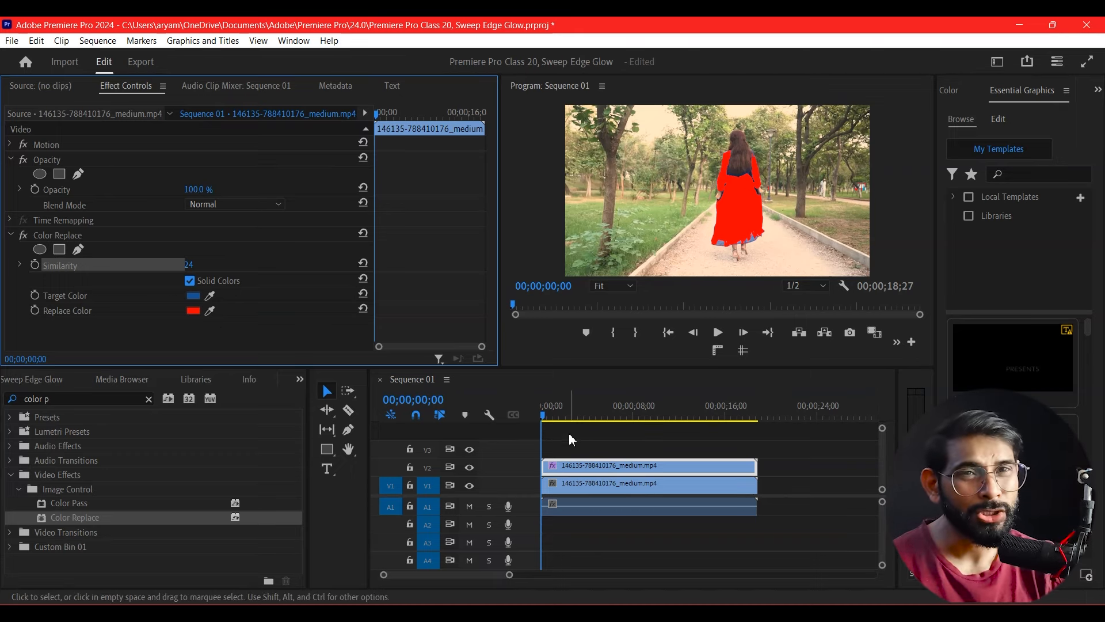
# Step: Move the playhead to 00;00;04;05 and remove the Color Replace effect from the V2 clip
pyautogui.moveTo(591, 415); pyautogui.dragTo(589, 417)
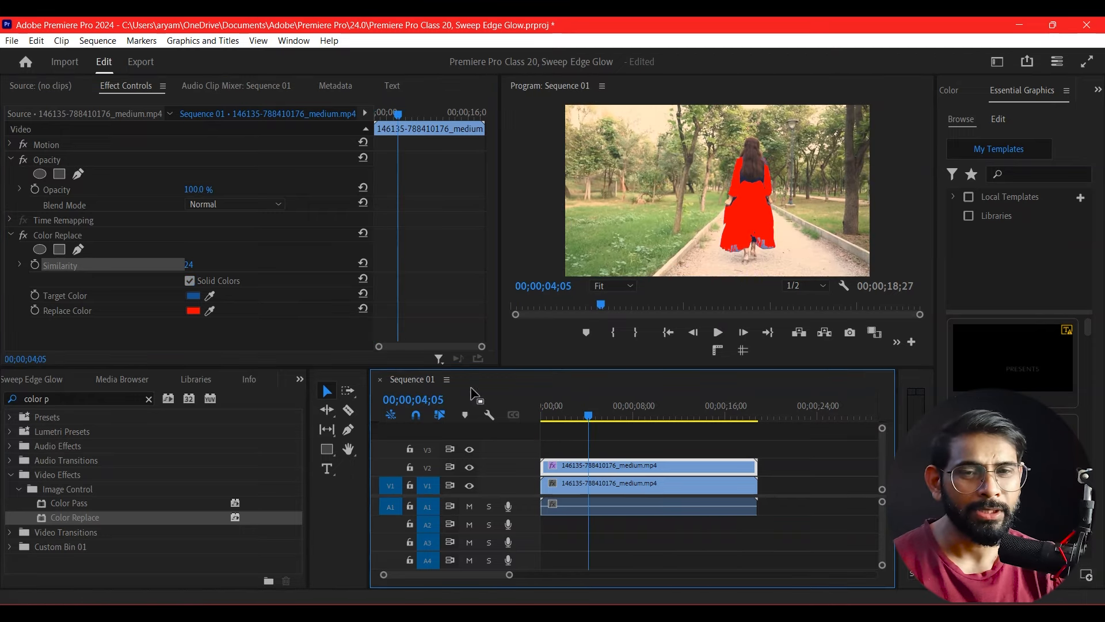
pyautogui.click(58, 235)
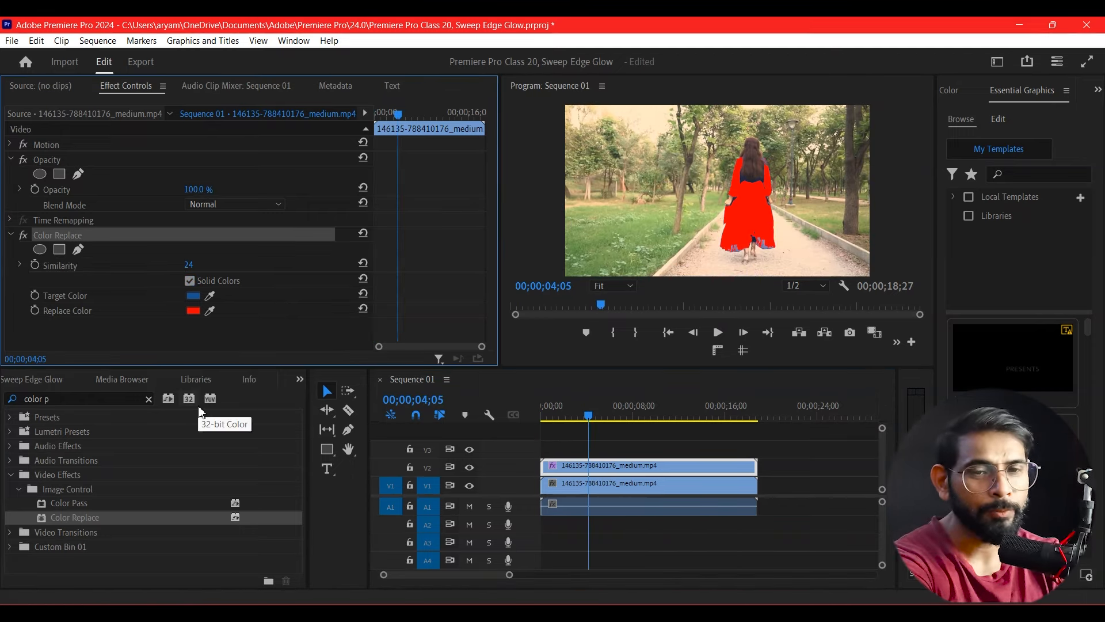
pyautogui.press('Delete')
# Step: Apply the Change to Color effect to the clip on V1 and delete its duplicate on V2
pyautogui.click(144, 397)
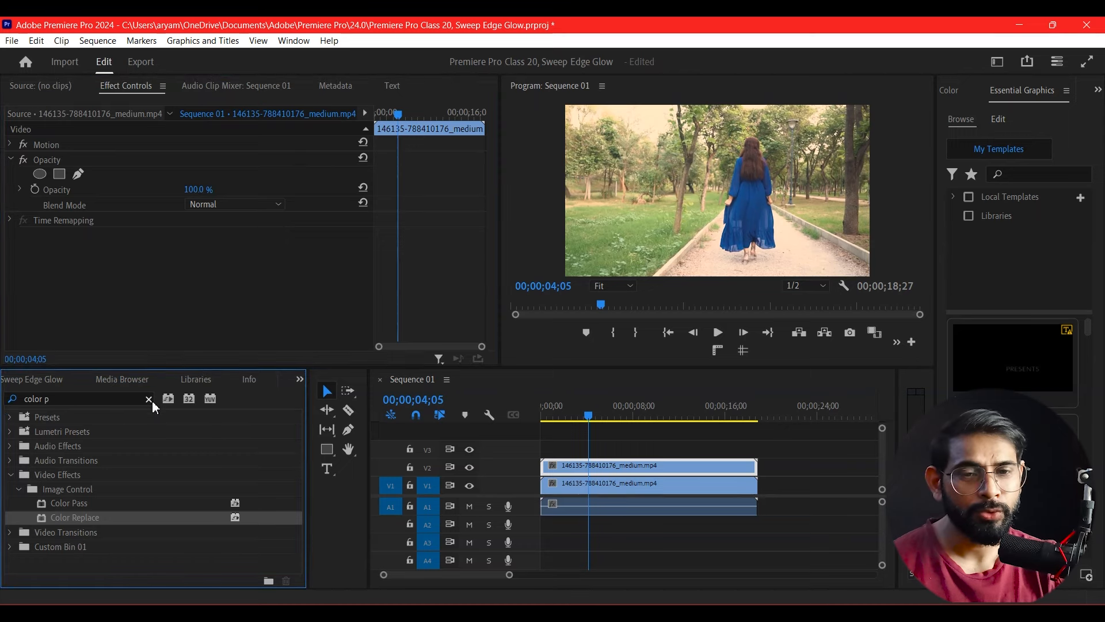
pyautogui.click(149, 399)
pyautogui.click(95, 397)
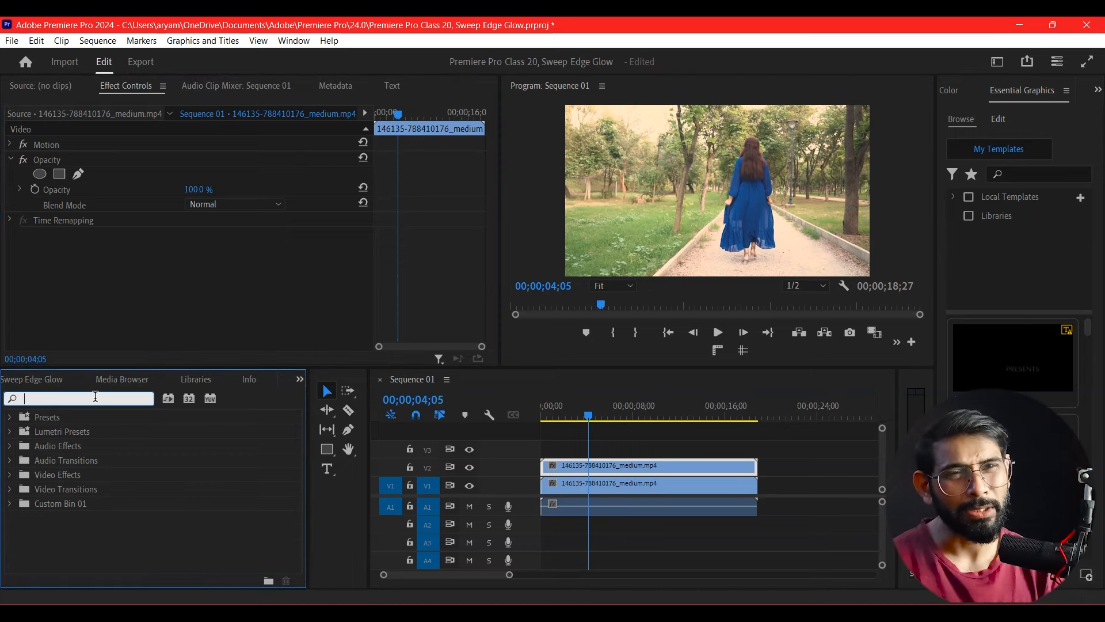
pyautogui.write('chang')
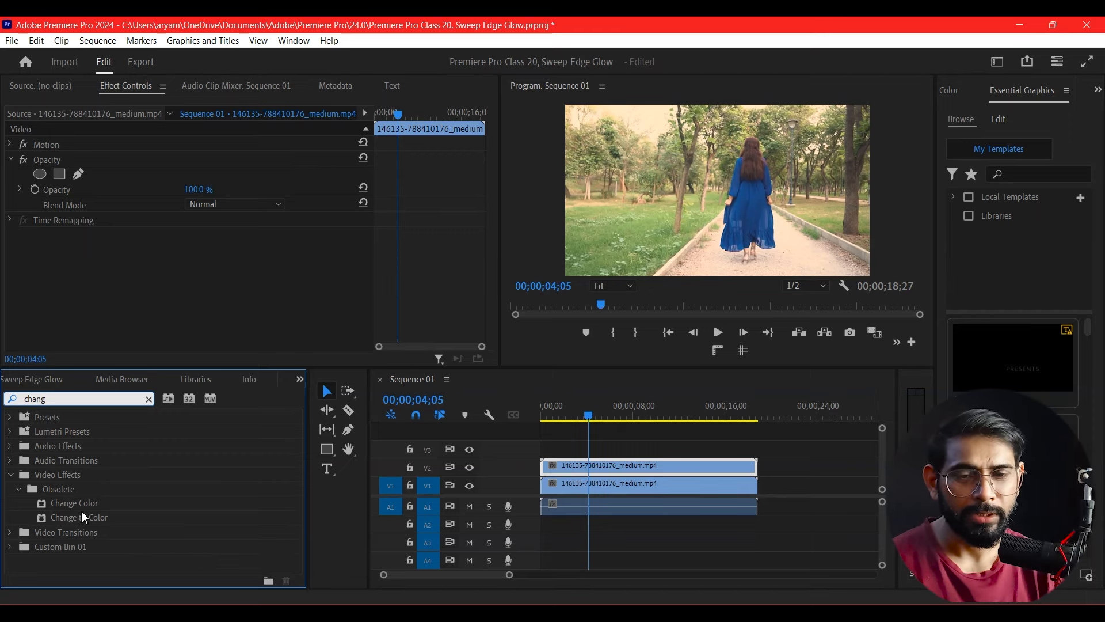
pyautogui.moveTo(84, 518); pyautogui.dragTo(658, 482)
pyautogui.click(660, 466)
pyautogui.press('Delete')
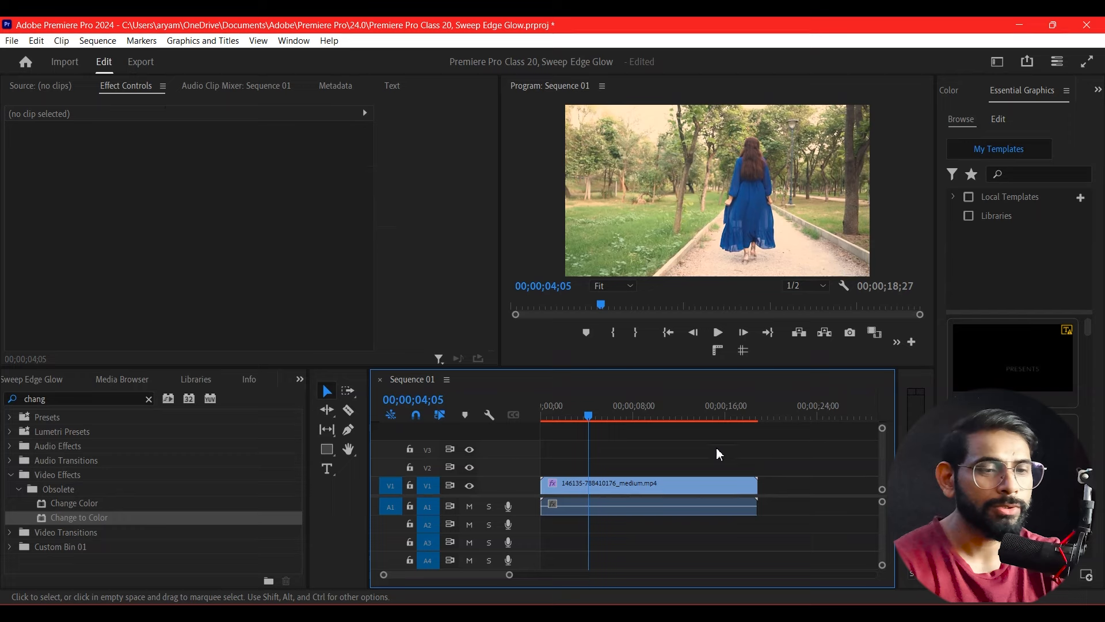
# Step: Sample the woman's blue dress as the From color of the V1 clip's Change to Color effect
pyautogui.click(666, 491)
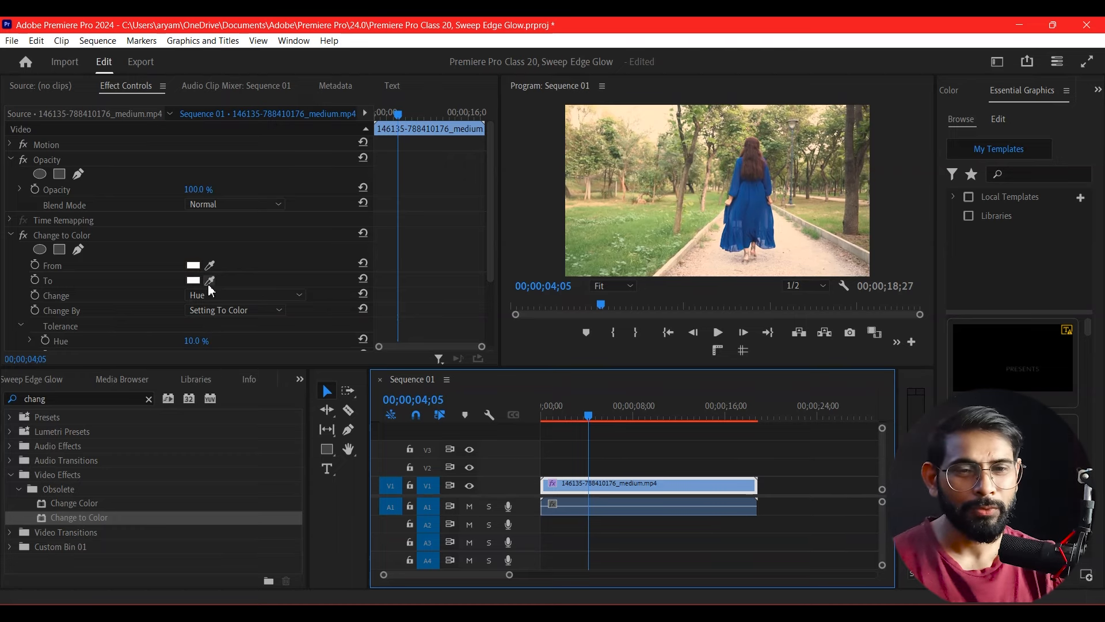
pyautogui.click(209, 264)
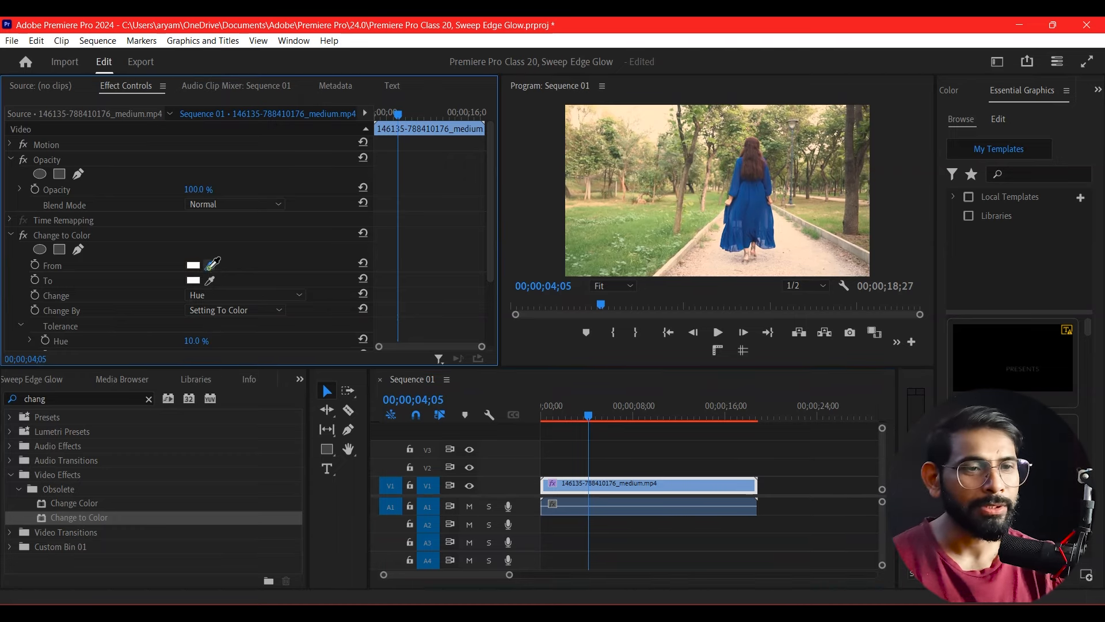
pyautogui.click(751, 217)
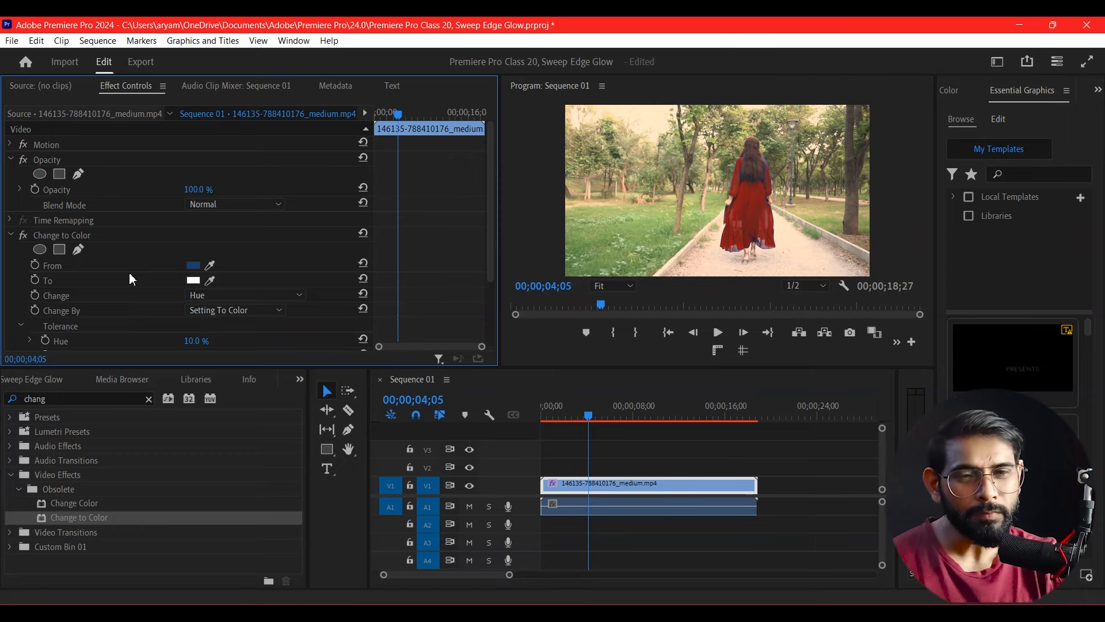
# Step: Set the Change to Color effect's To color to dark magenta 89004F
pyautogui.click(193, 281)
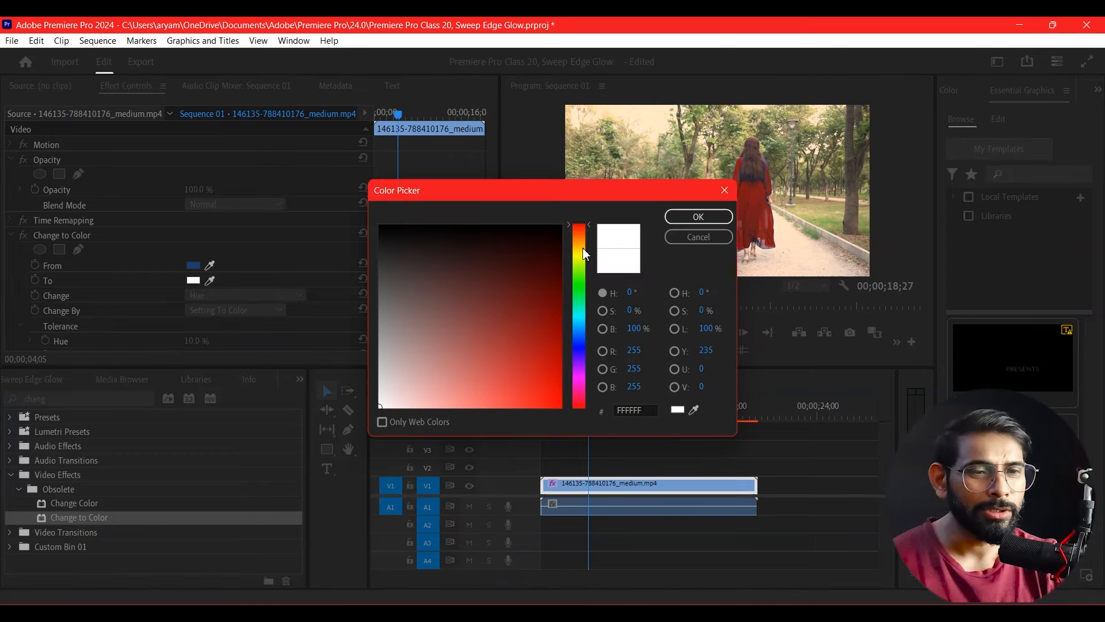
pyautogui.click(579, 281)
pyautogui.moveTo(574, 320); pyautogui.dragTo(579, 388)
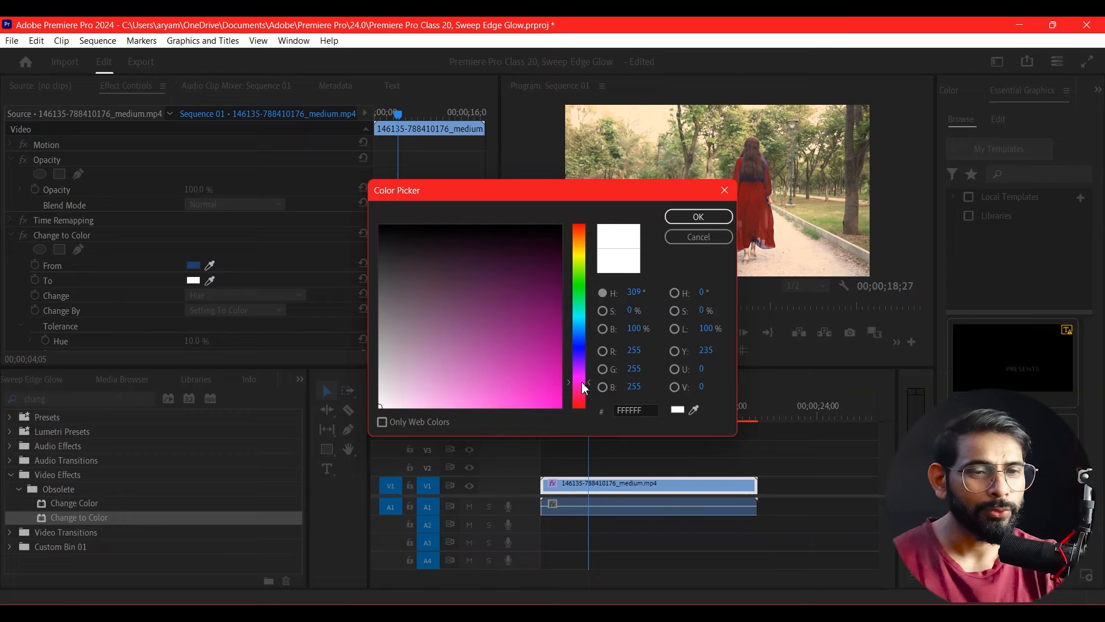
pyautogui.click(551, 391)
pyautogui.moveTo(549, 360); pyautogui.dragTo(561, 323)
pyautogui.moveTo(589, 386); pyautogui.dragTo(589, 389)
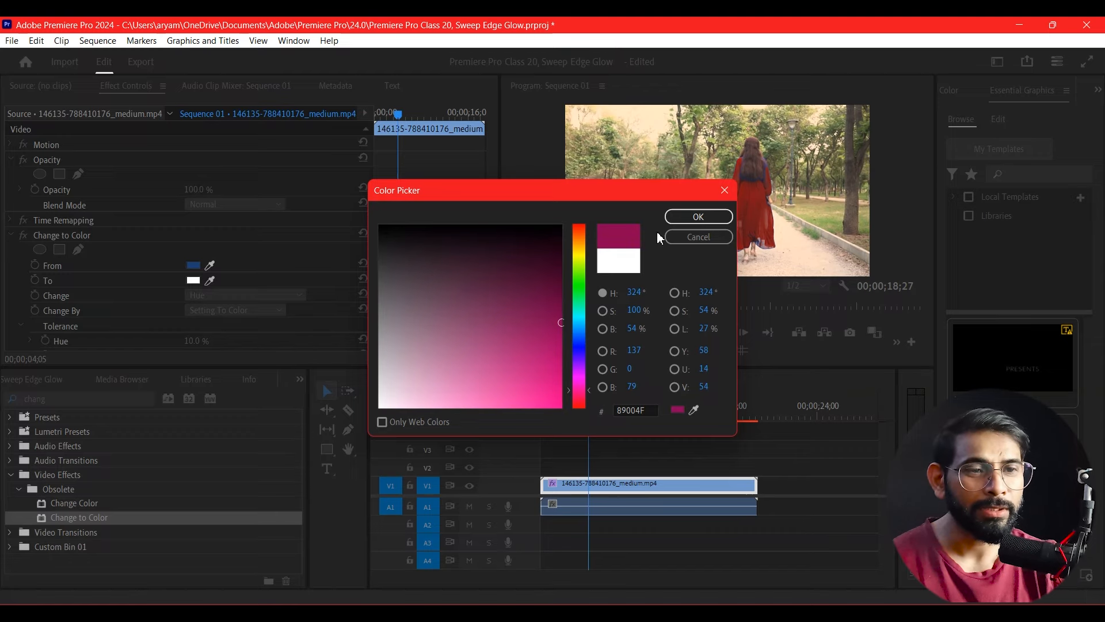
pyautogui.click(698, 217)
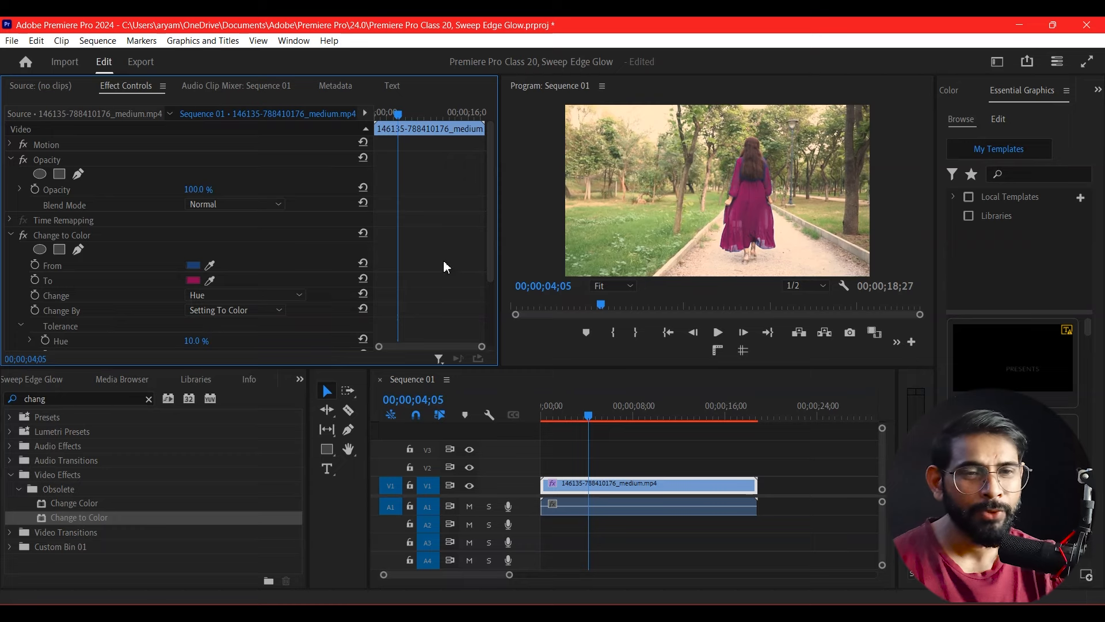
# Step: Try the Change options Hue & Lightness, Hue & Saturation, and Hue, Lightness & Saturation, and return the setting to Hue
pyautogui.moveTo(489, 228); pyautogui.dragTo(489, 253)
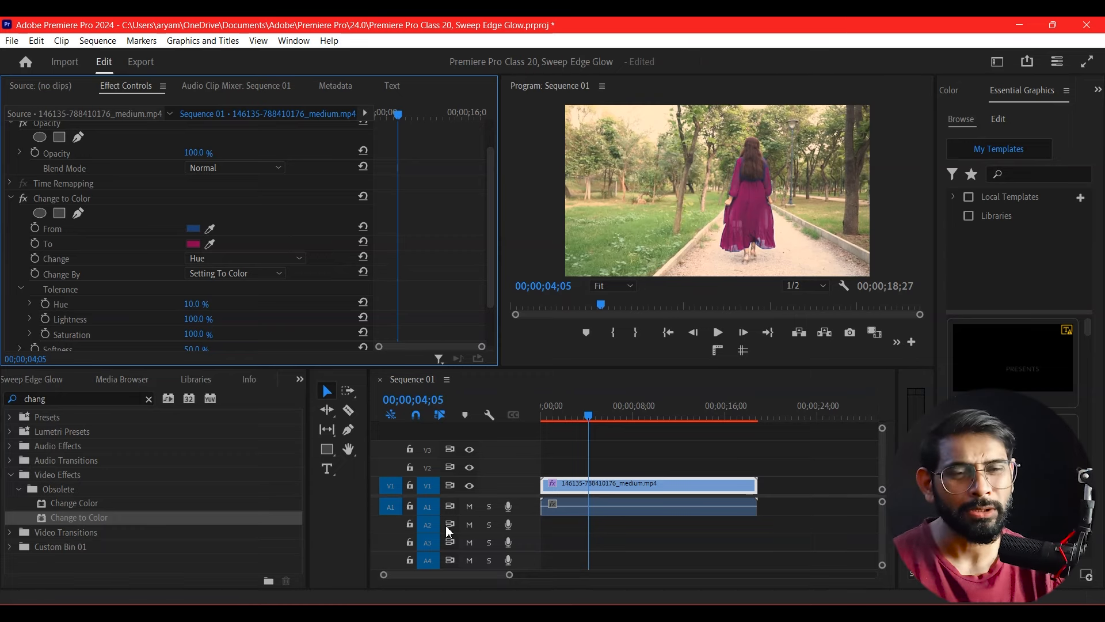
pyautogui.click(298, 260)
pyautogui.click(259, 288)
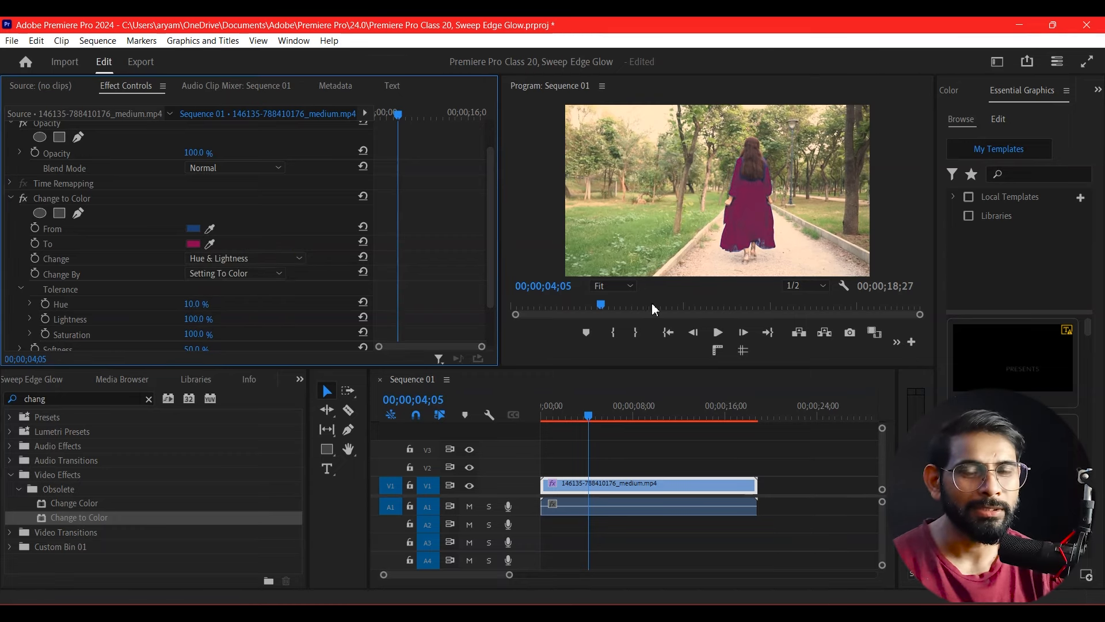
pyautogui.click(284, 257)
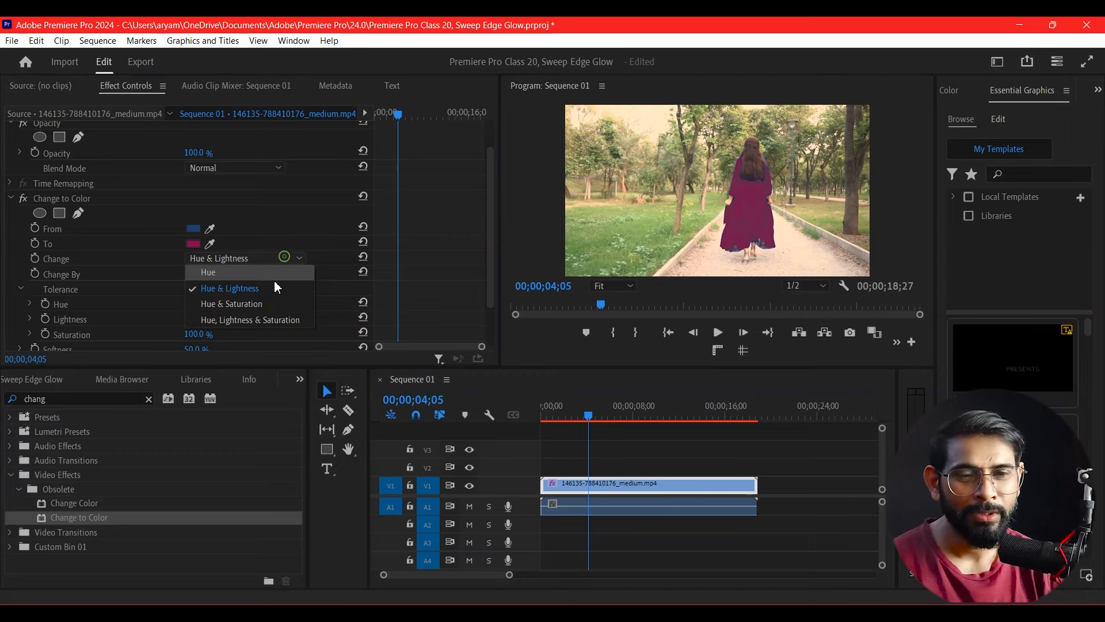
pyautogui.click(272, 303)
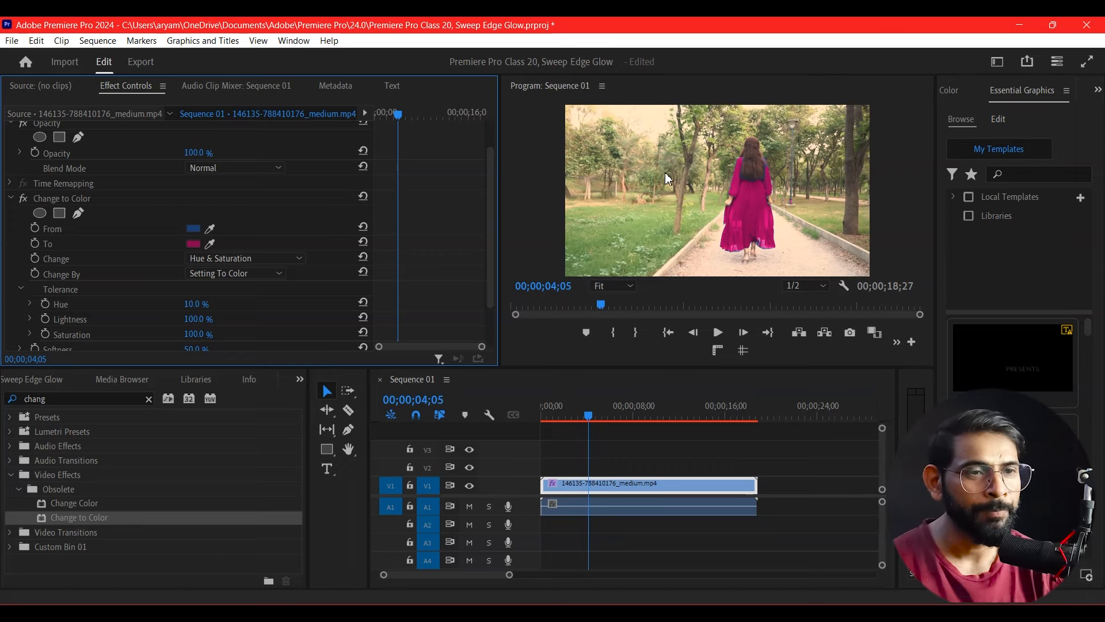
pyautogui.click(254, 260)
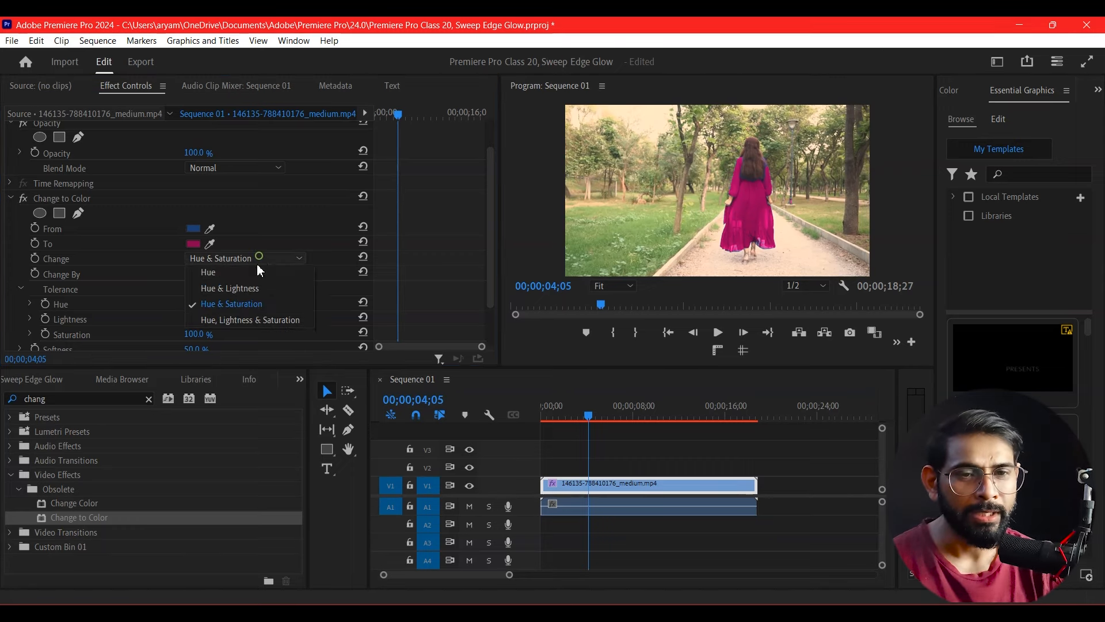
pyautogui.click(249, 321)
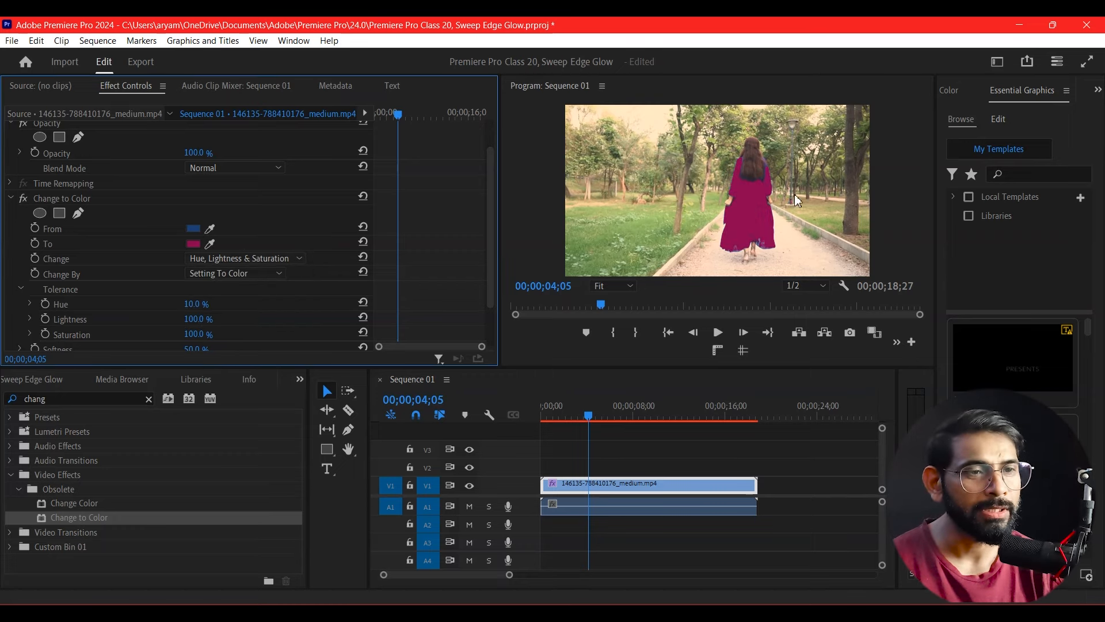
pyautogui.click(267, 258)
pyautogui.click(261, 272)
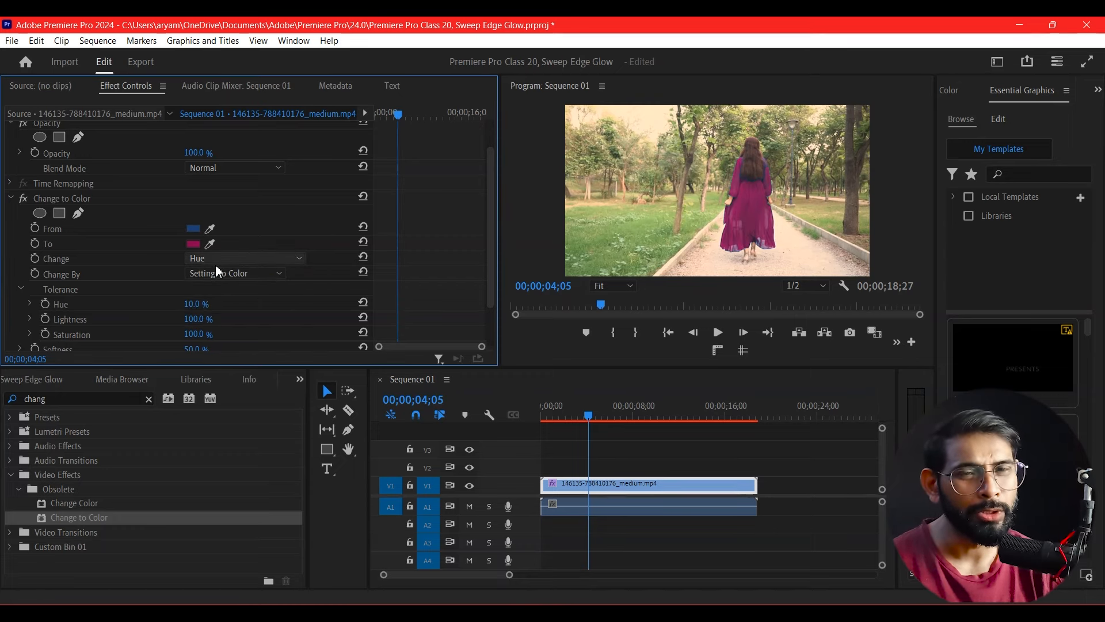
# Step: Set the effect's Change By option to Transforming To Color
pyautogui.click(256, 274)
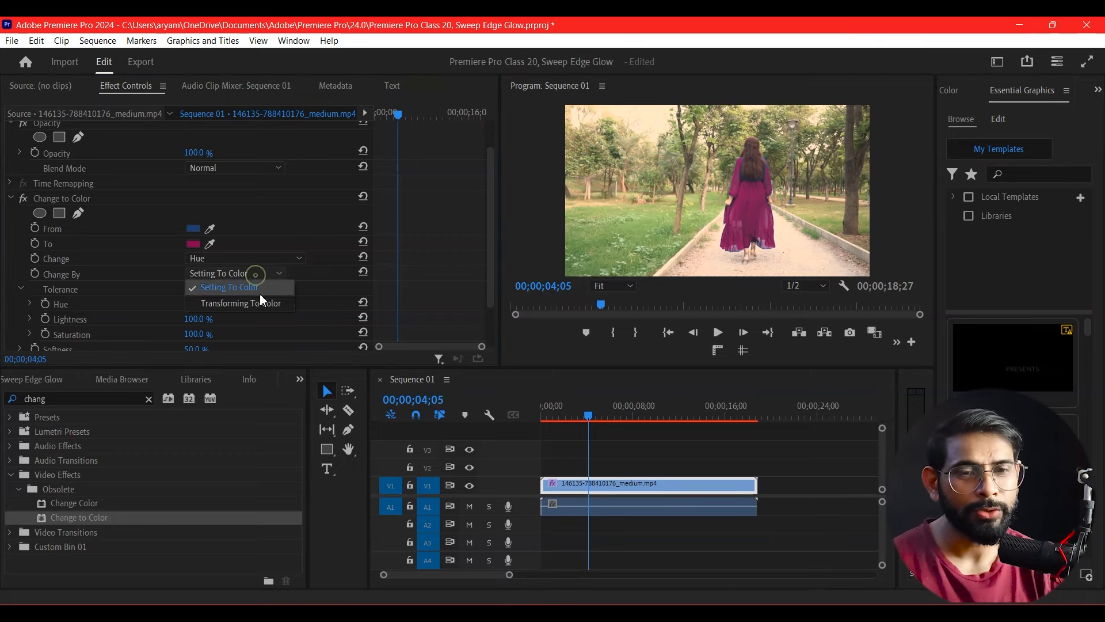
pyautogui.click(262, 287)
pyautogui.click(274, 272)
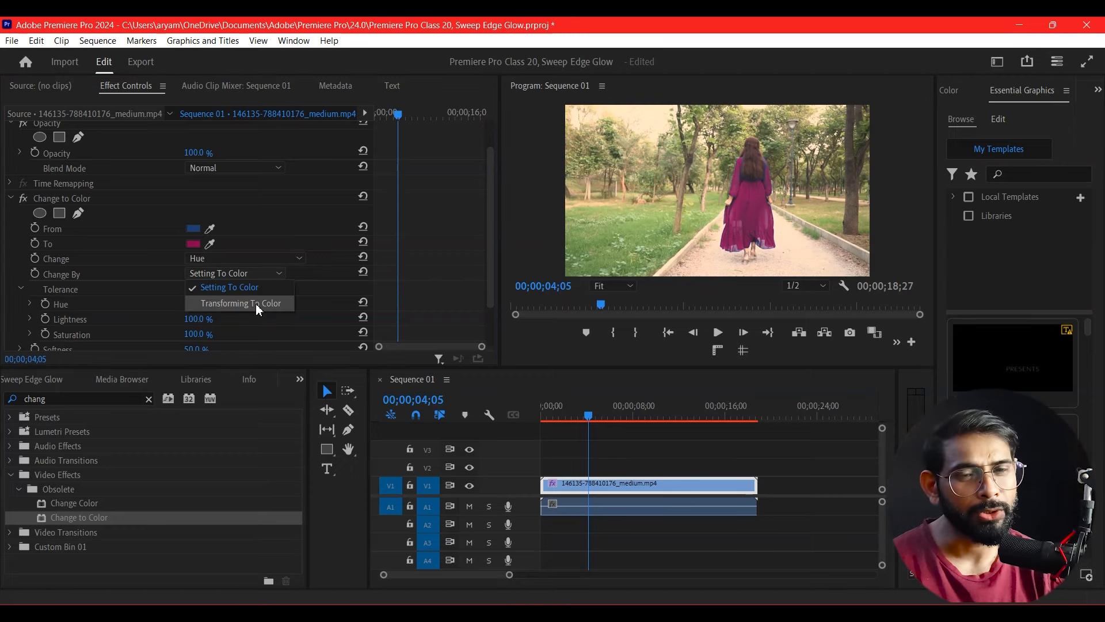
pyautogui.click(256, 304)
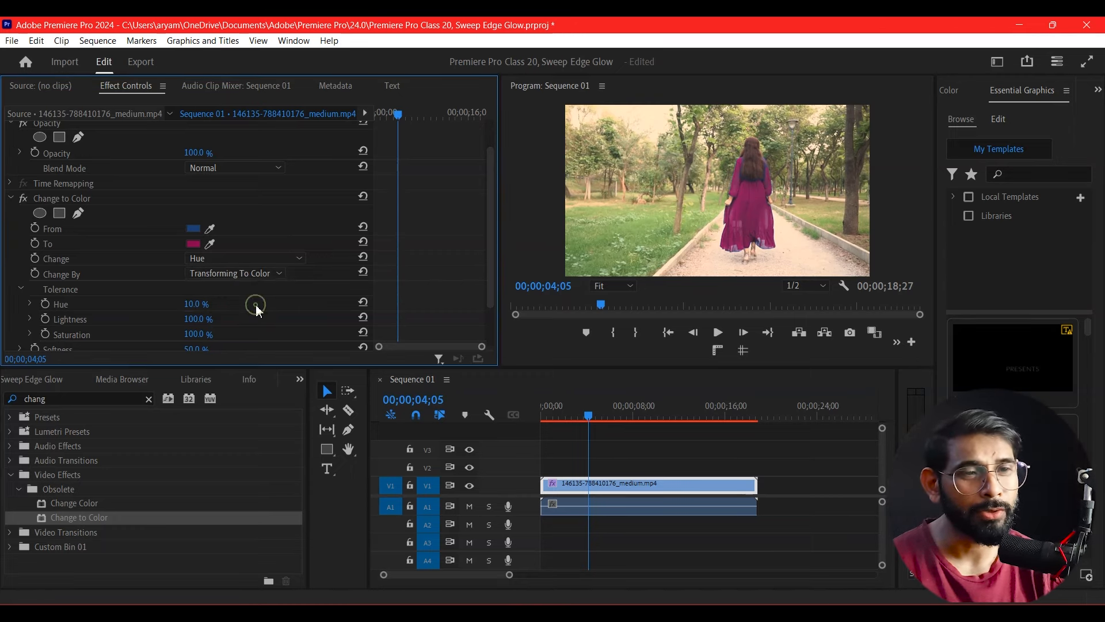
# Step: Set the Change to Color effect's Hue tolerance to 100% and its Softness to 0%
pyautogui.moveTo(198, 303)
pyautogui.mouseDown()
pyautogui.moveTo(247, 304)
pyautogui.moveTo(209, 304)
pyautogui.mouseUp()
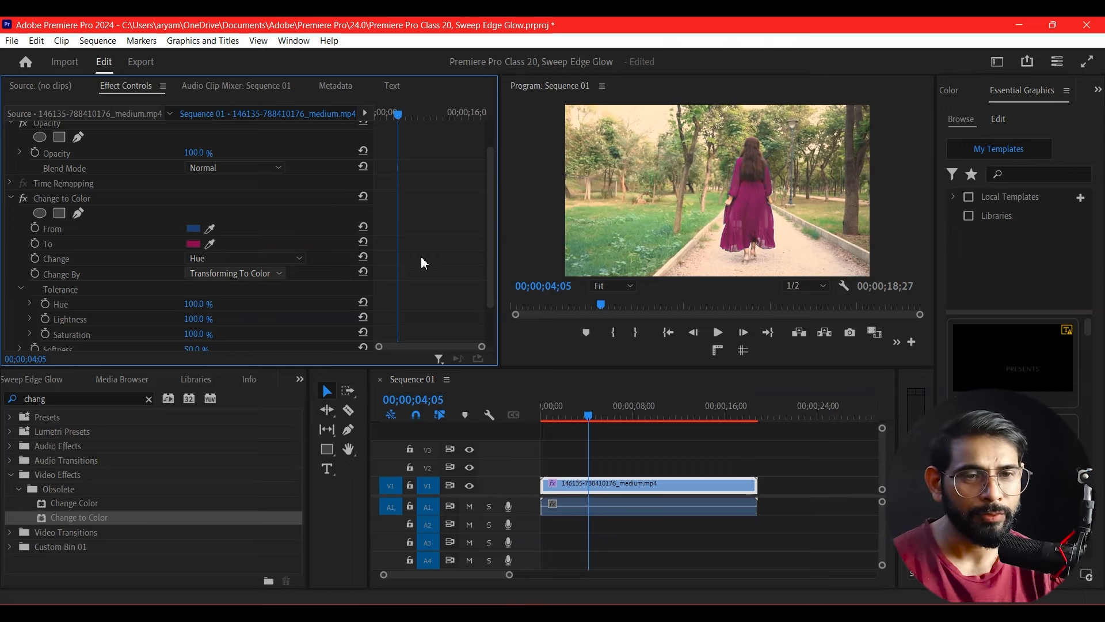
pyautogui.moveTo(490, 252); pyautogui.dragTo(467, 305)
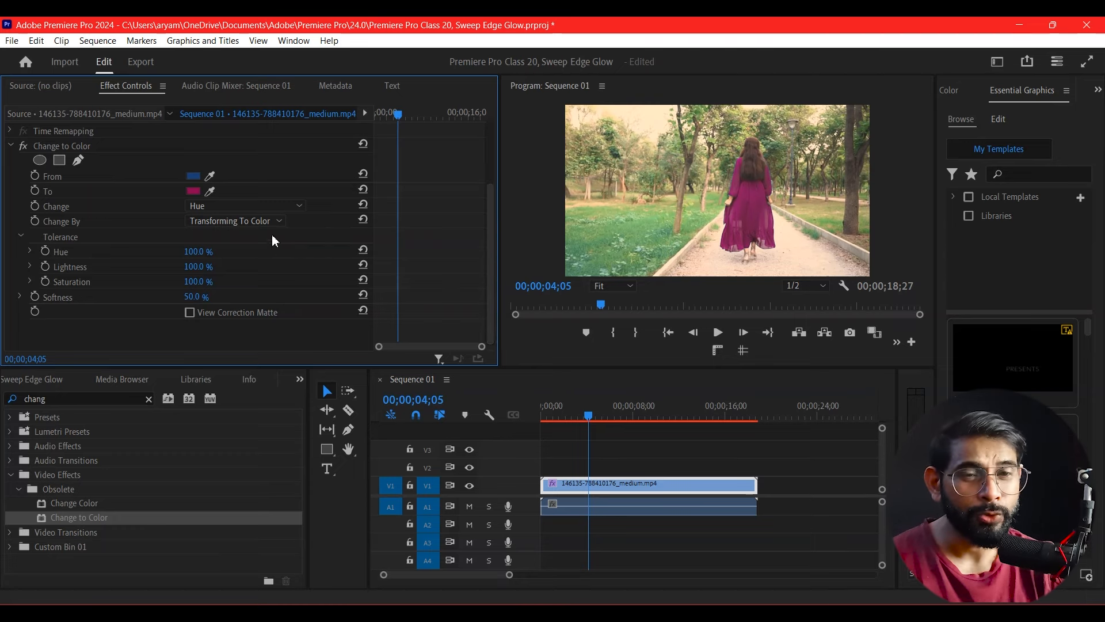
pyautogui.moveTo(196, 267); pyautogui.dragTo(144, 267)
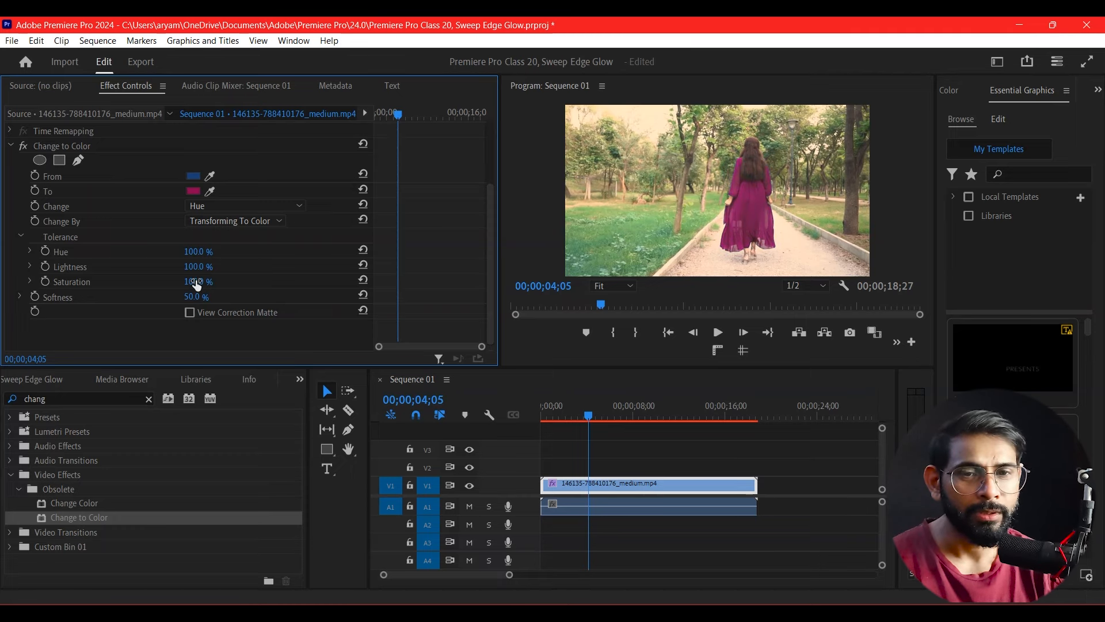
pyautogui.moveTo(194, 281)
pyautogui.mouseDown()
pyautogui.moveTo(252, 281)
pyautogui.moveTo(192, 295)
pyautogui.mouseUp()
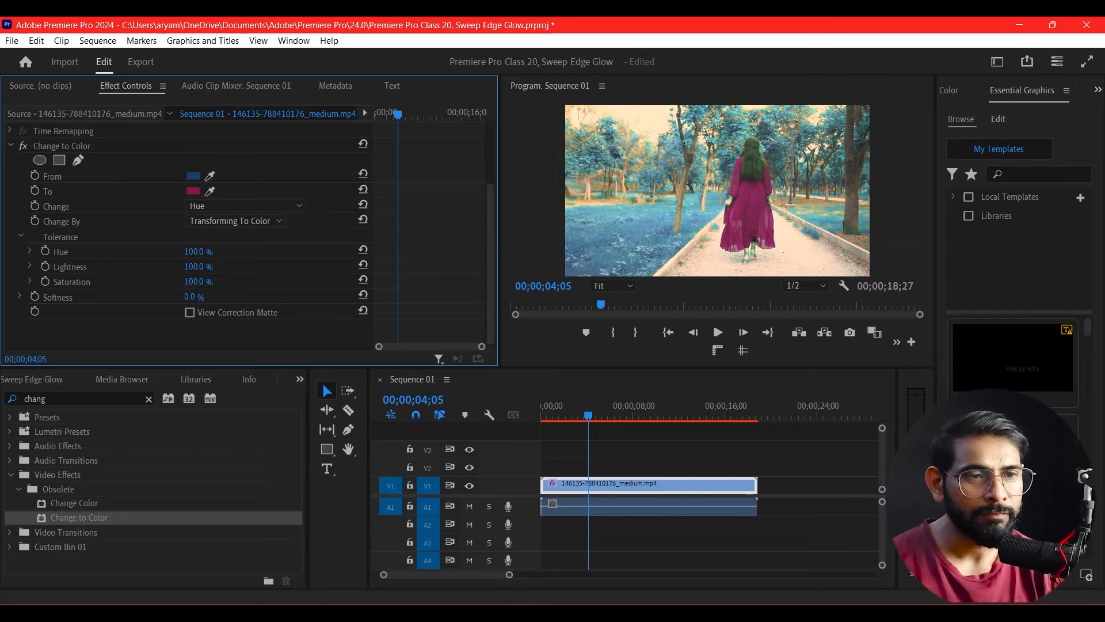
# Step: Toggle the Change to Color effect's correction matte view and set its Softness to 100%
pyautogui.click(189, 313)
pyautogui.click(190, 314)
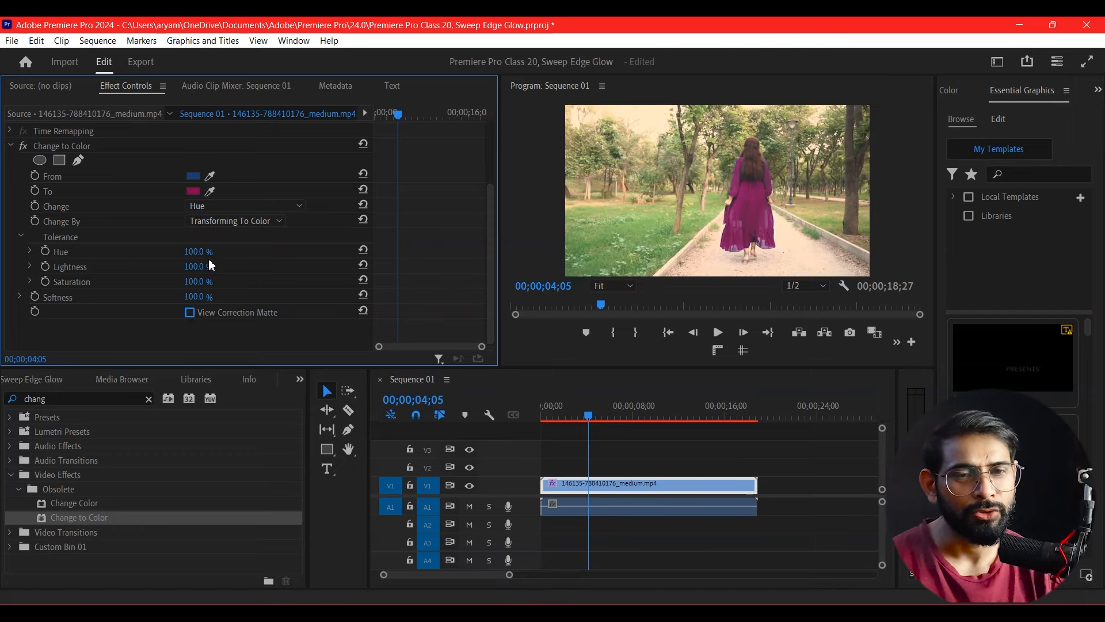
# Step: Try the Change By option Setting To Color and return it to Transforming To Color
pyautogui.click(241, 221)
pyautogui.click(243, 226)
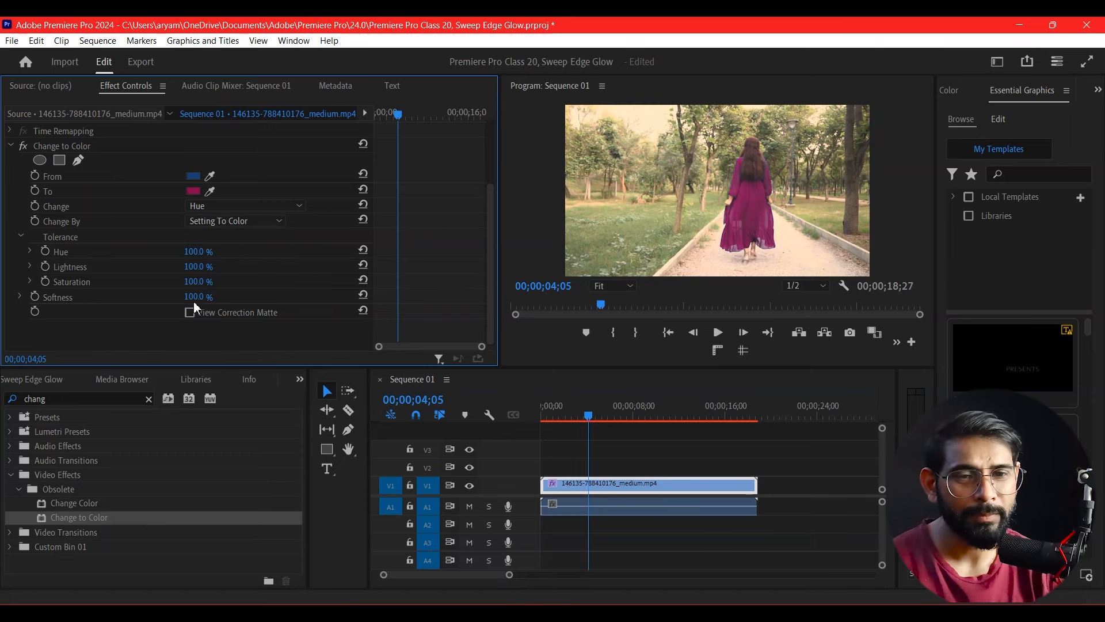
pyautogui.click(242, 220)
pyautogui.click(245, 250)
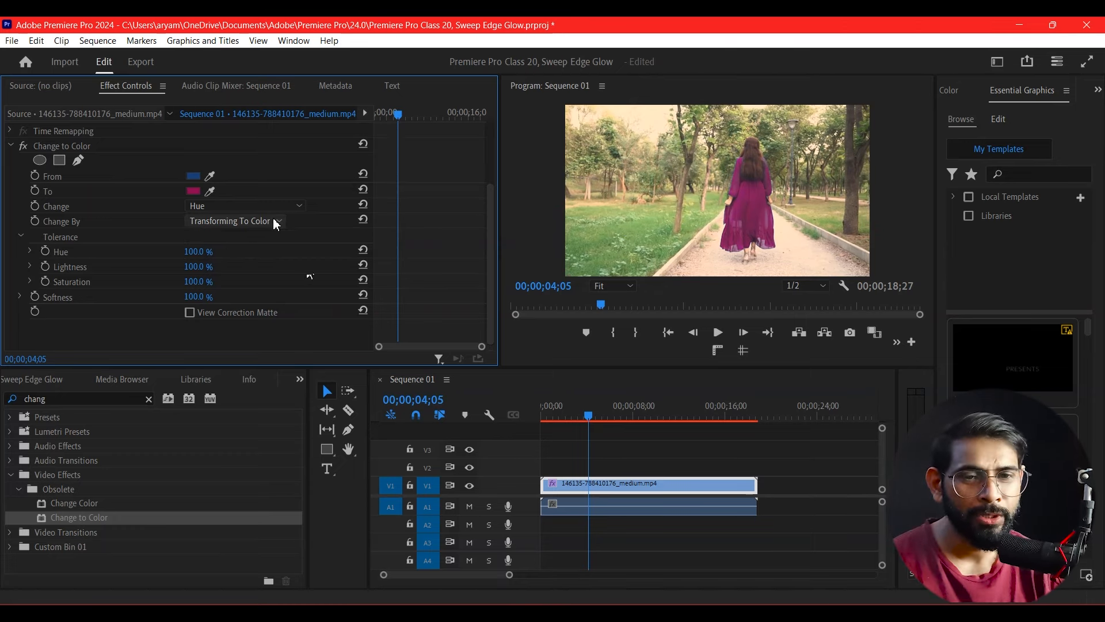
# Step: Preview the recolored dress full screen near the beginning of the clip
pyautogui.moveTo(488, 260); pyautogui.dragTo(752, 249)
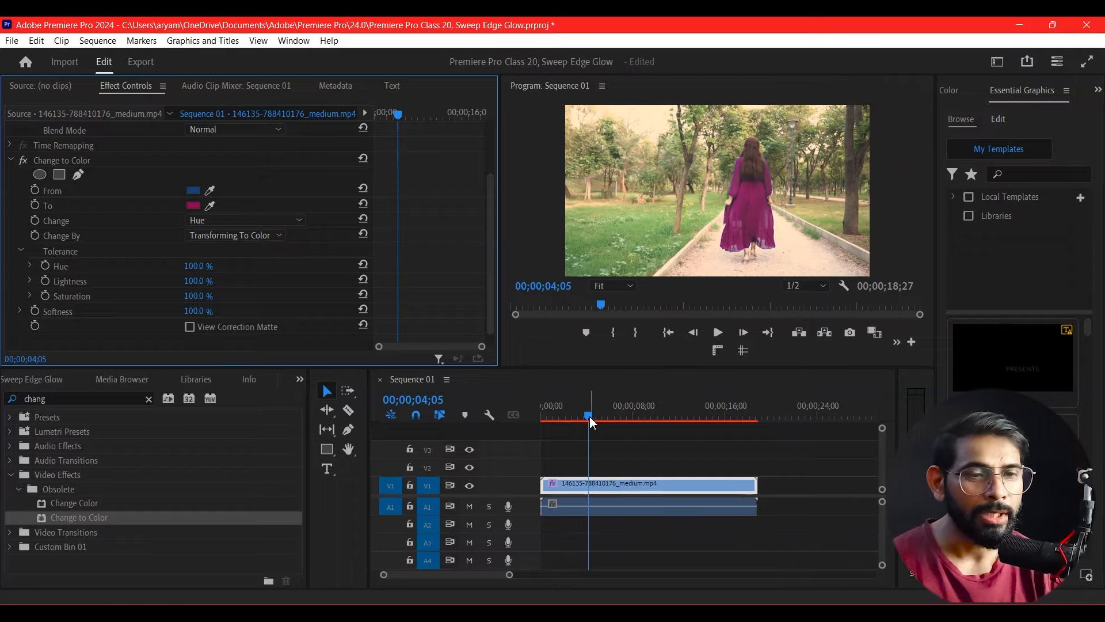
pyautogui.click(830, 209)
pyautogui.hotkey('ctrl', '`')
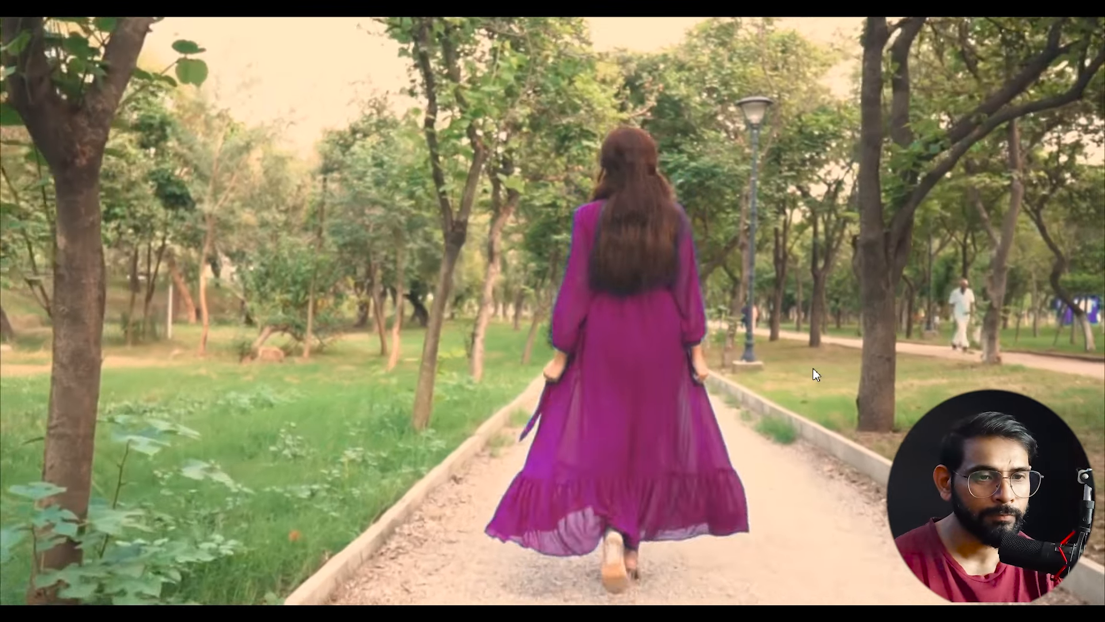
pyautogui.hotkey('ctrl', '`')
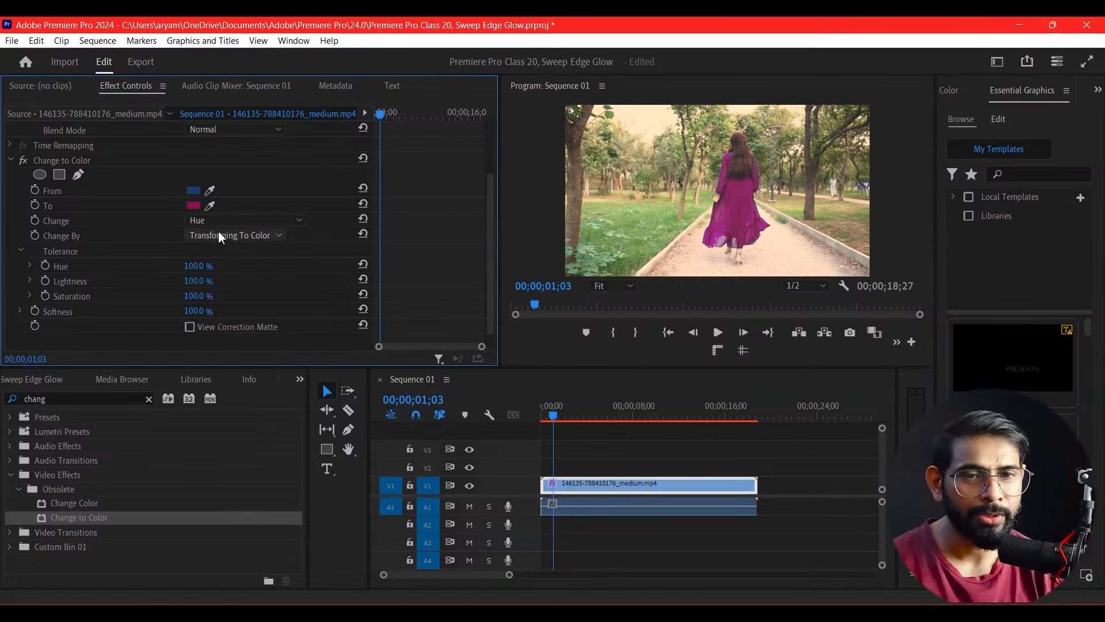
# Step: Set the Change to Color effect's Change By option to Setting To Color, keeping Softness at 100%
pyautogui.click(244, 236)
pyautogui.click(244, 250)
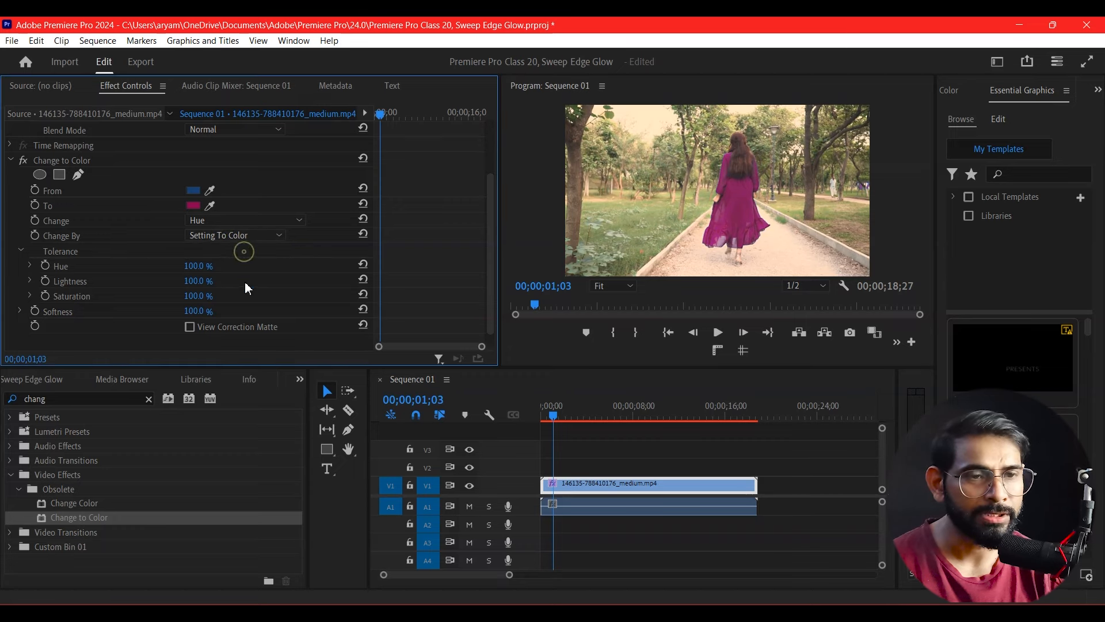
pyautogui.moveTo(198, 312)
pyautogui.mouseDown()
pyautogui.moveTo(187, 311)
pyautogui.moveTo(199, 312)
pyautogui.mouseUp()
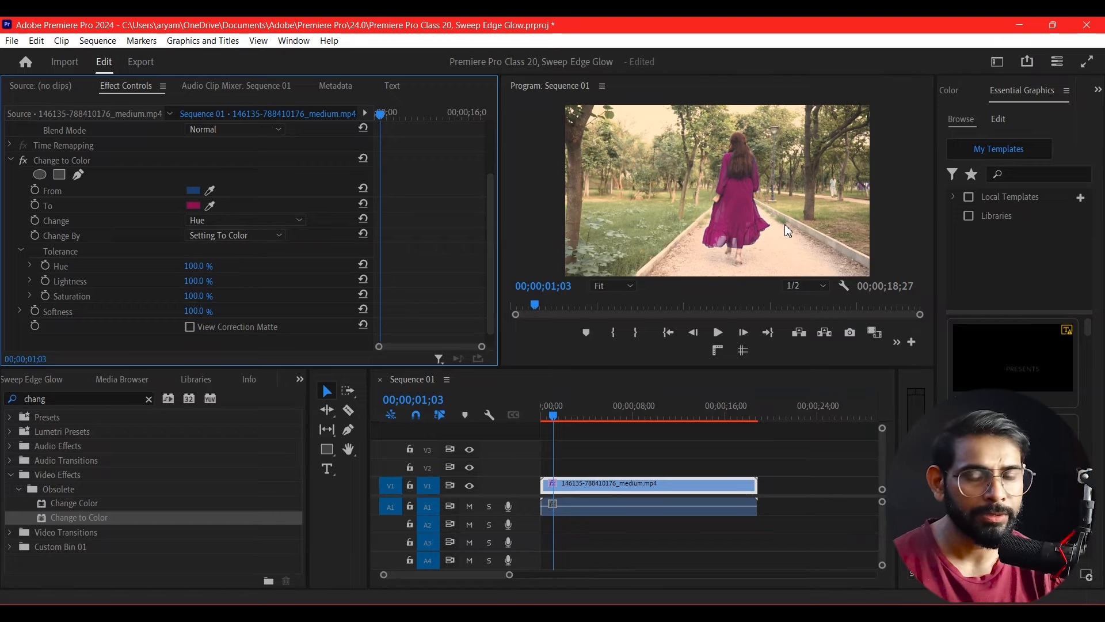
# Step: Play the clip full screen up to 00;00;09;17 to check the recolored dress from the front
pyautogui.hotkey('ctrl', '`')
pyautogui.press('space')
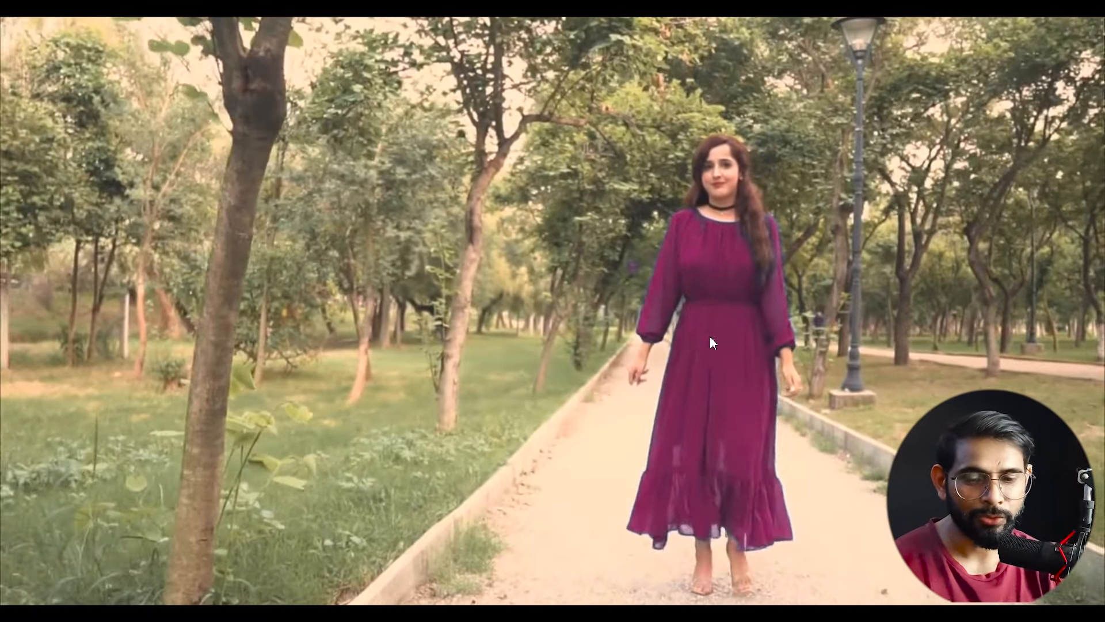
pyautogui.press('space')
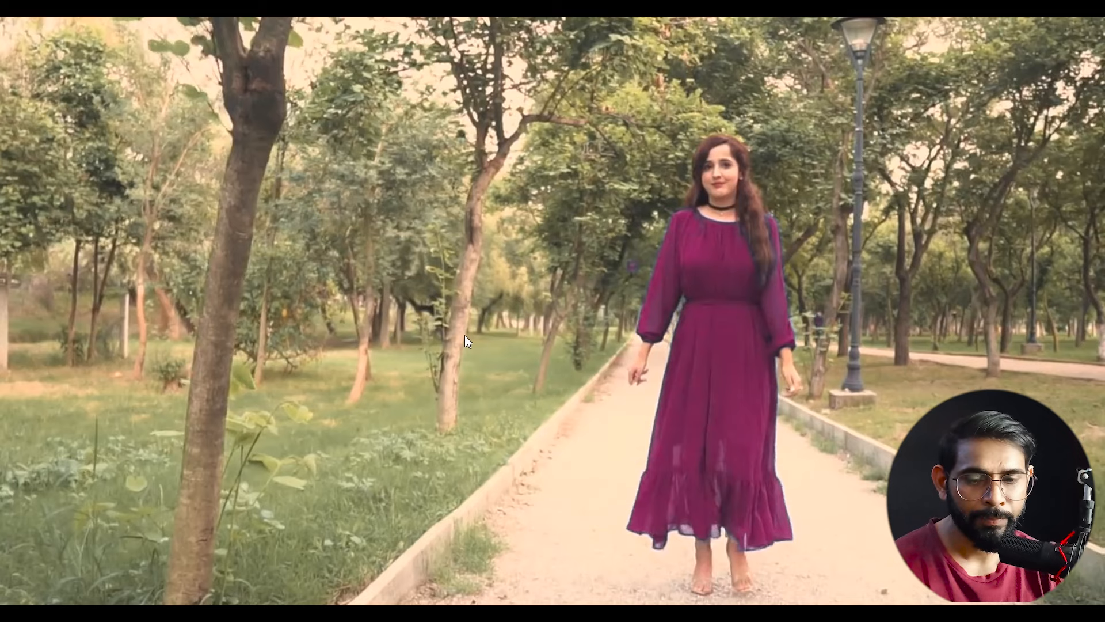
pyautogui.press('Escape')
# Step: Try the Change options Hue & Saturation and Hue, Lightness & Saturation, and return to Hue & Saturation
pyautogui.click(272, 234)
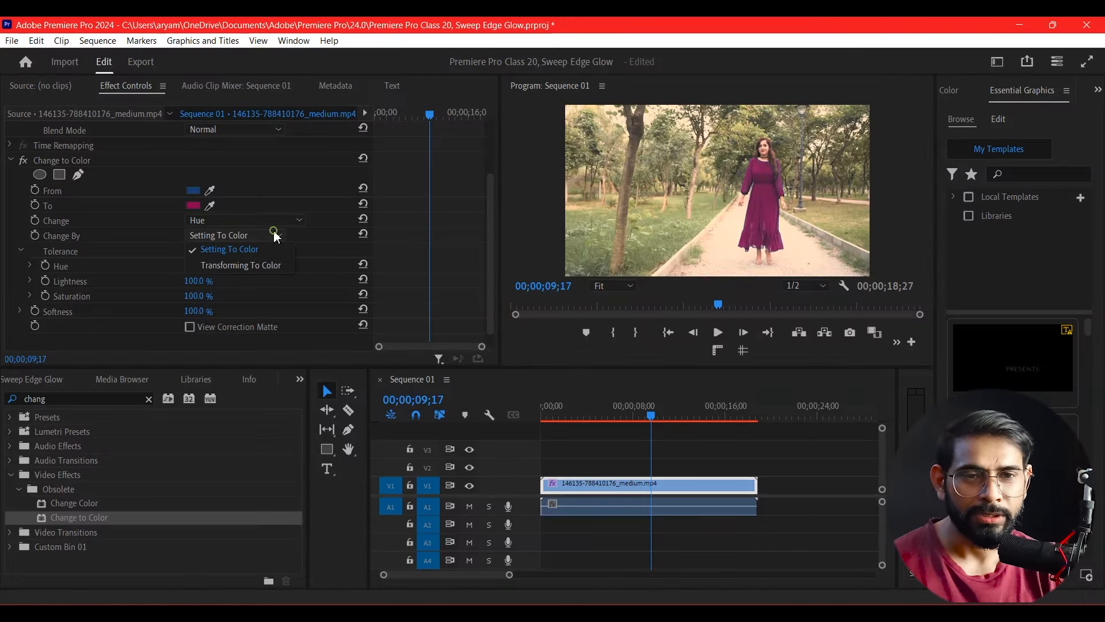
pyautogui.click(278, 220)
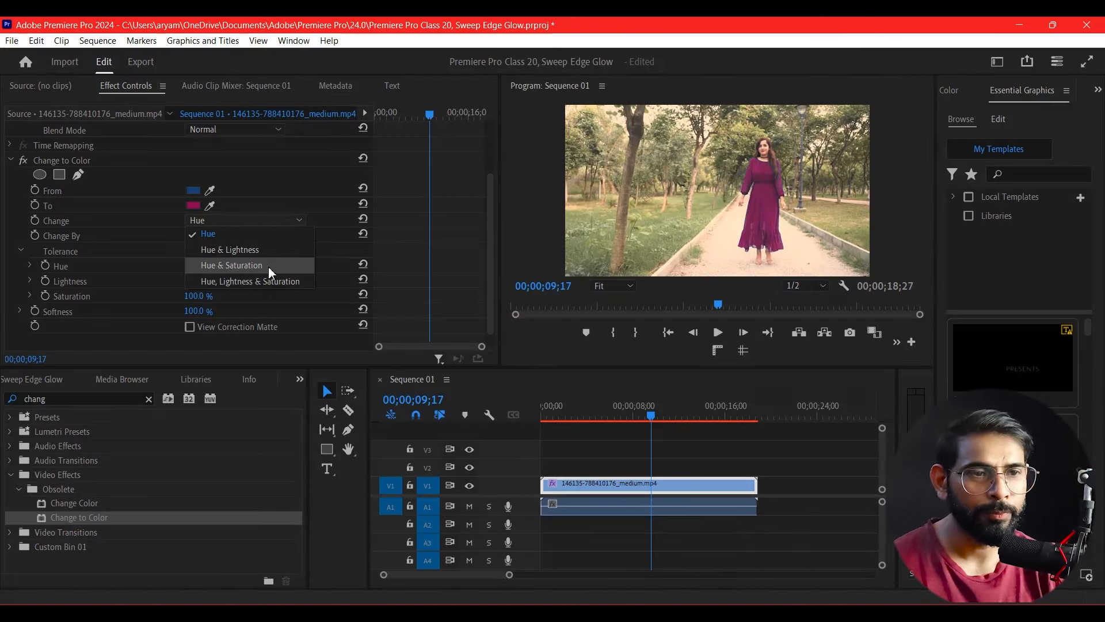
pyautogui.click(268, 265)
pyautogui.click(282, 235)
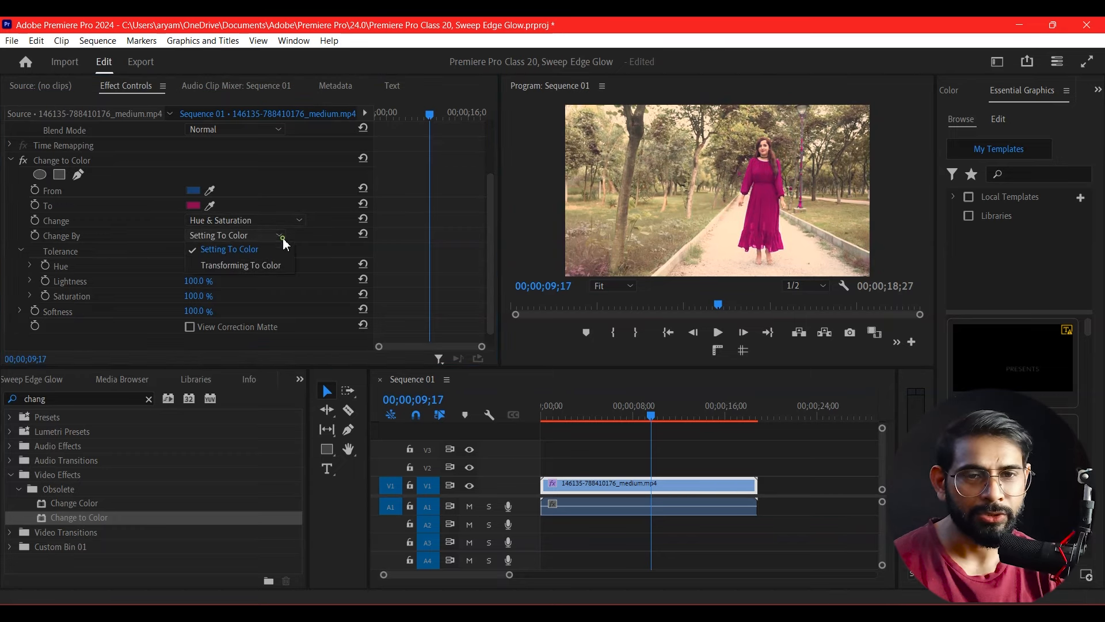
pyautogui.click(287, 220)
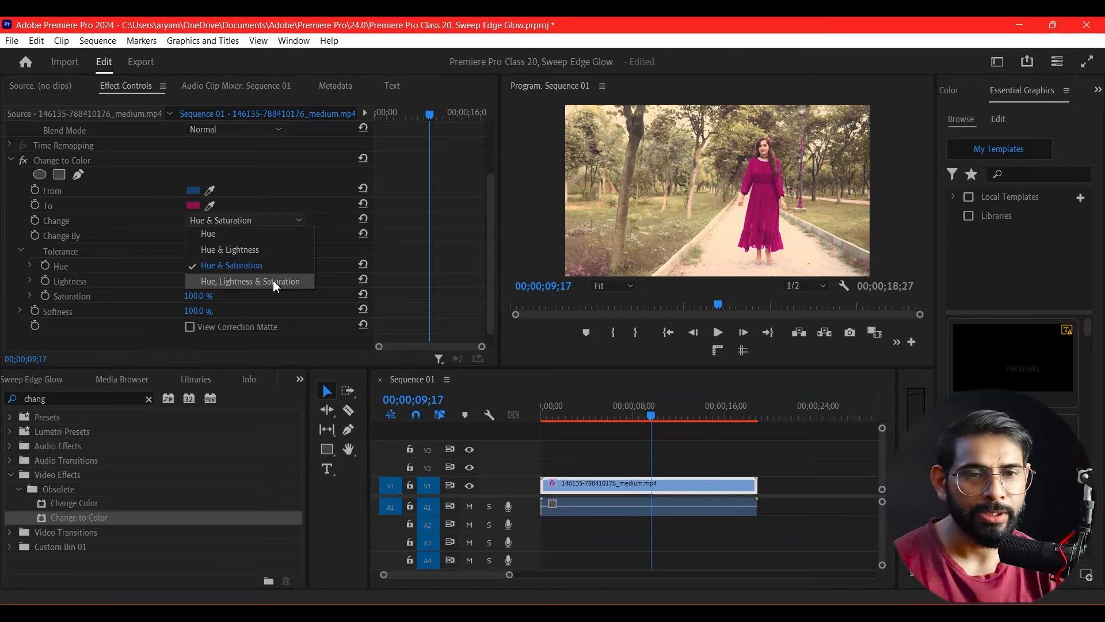
pyautogui.click(272, 280)
pyautogui.click(289, 221)
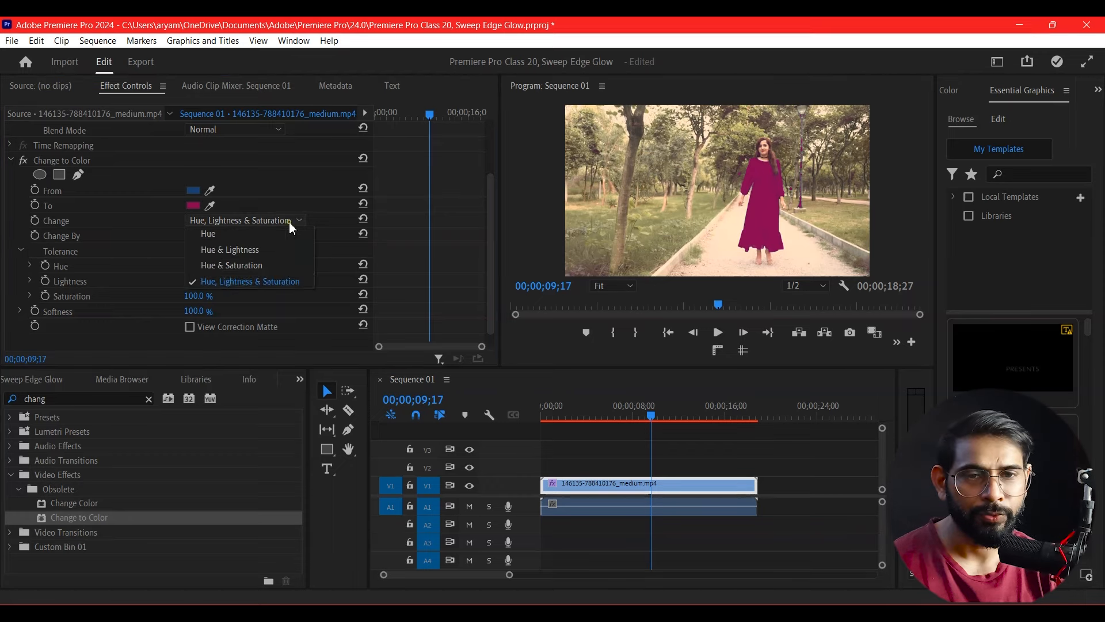
pyautogui.click(268, 266)
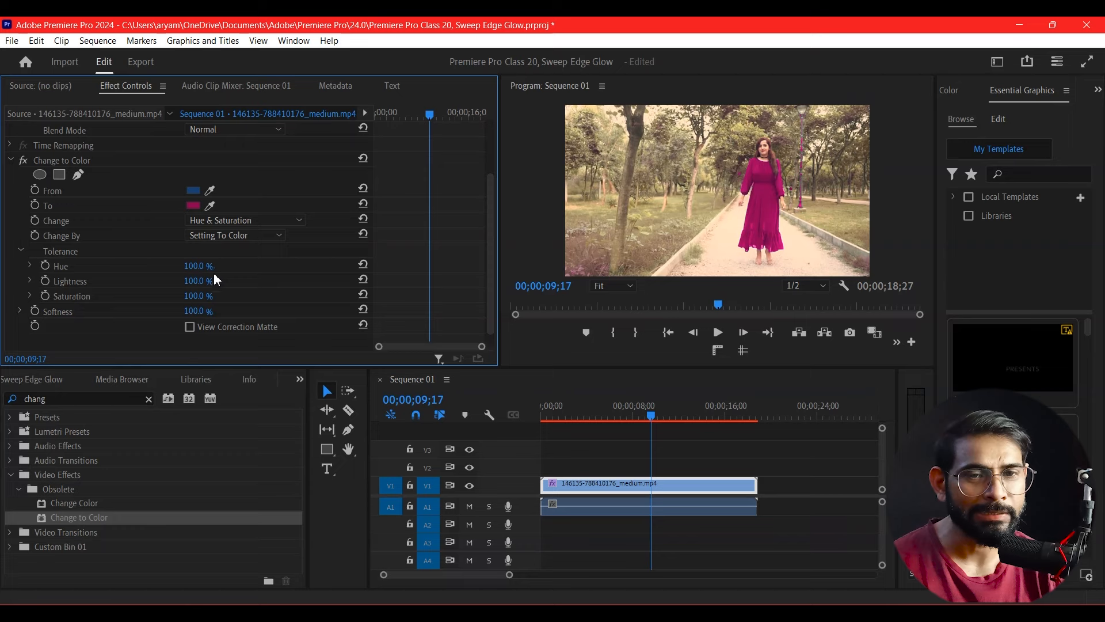
# Step: Try the Change By option Transforming To Color and play the result full screen up to 00;00;11;29
pyautogui.click(239, 233)
pyautogui.click(244, 266)
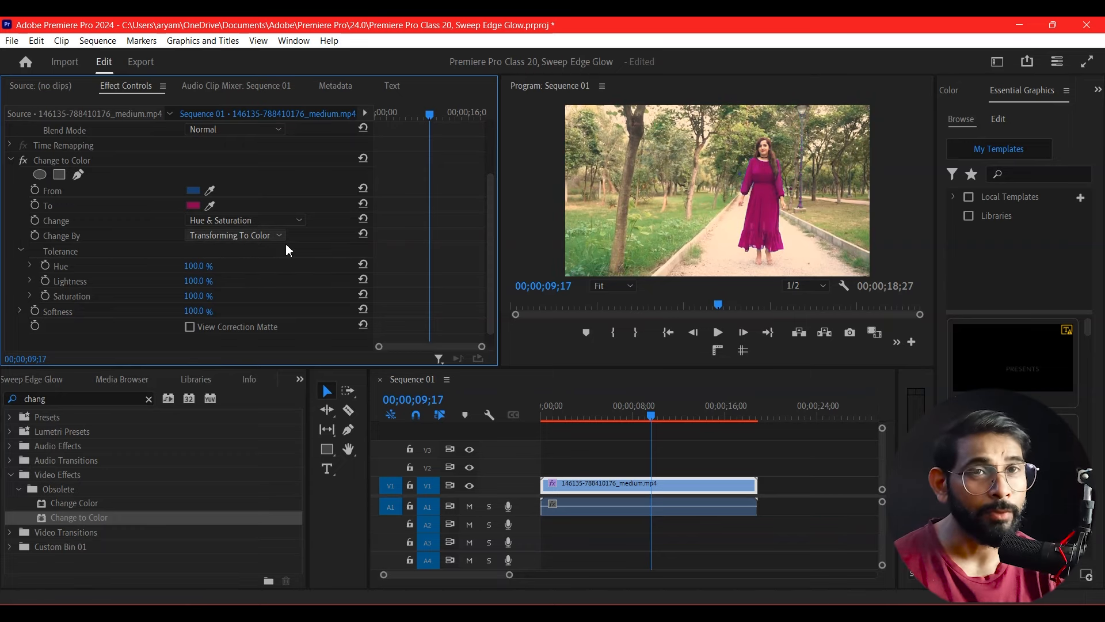
pyautogui.hotkey('ctrl', '`')
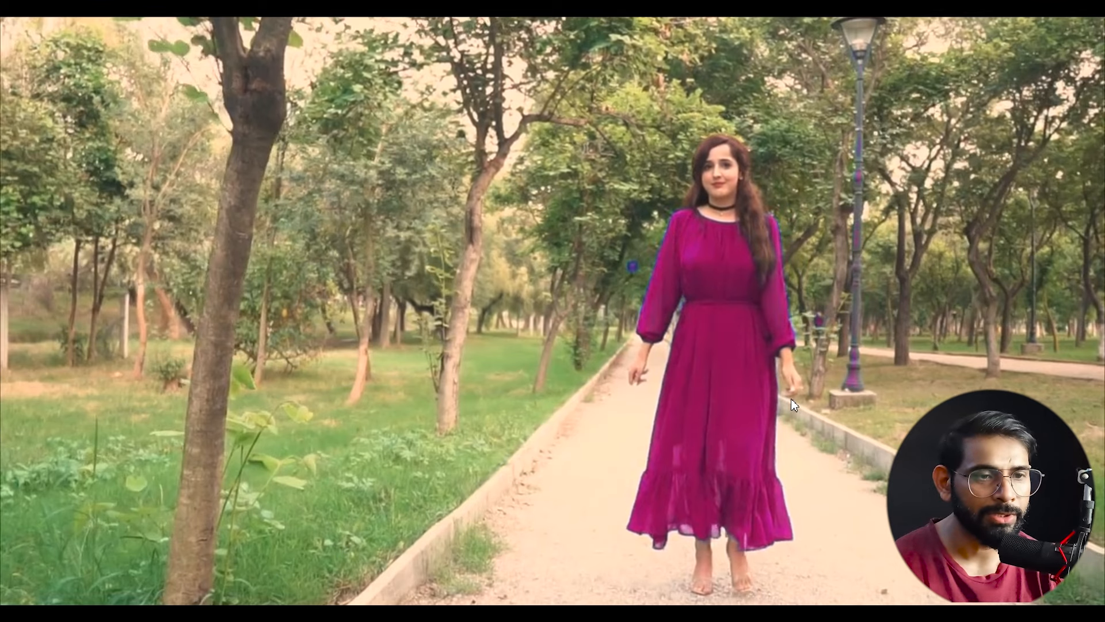
pyautogui.press('space')
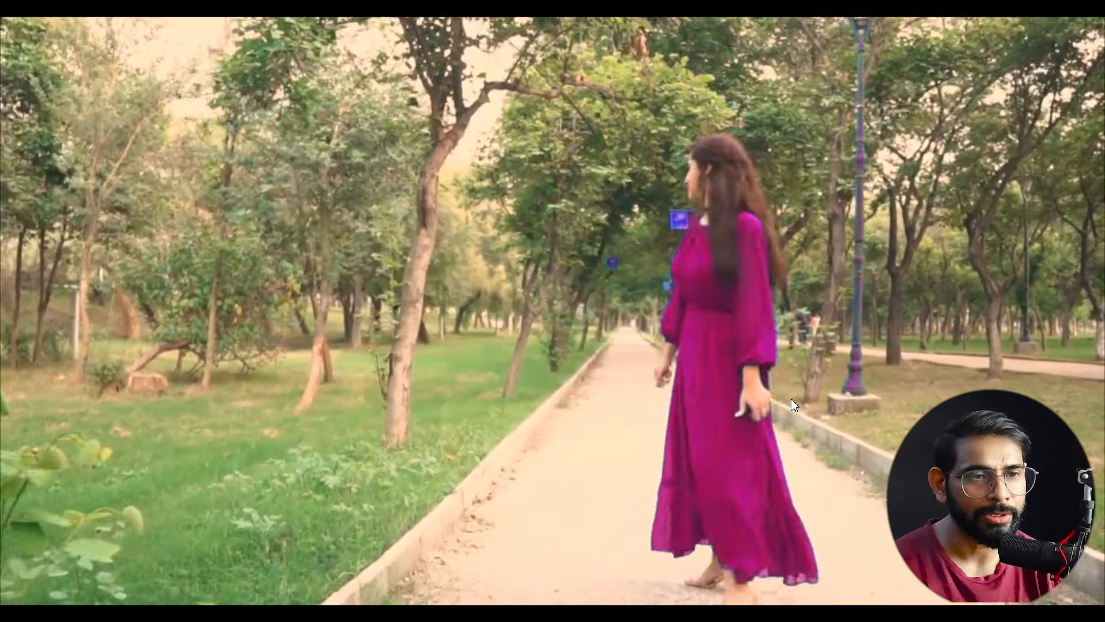
pyautogui.press('space')
pyautogui.hotkey('ctrl', '`')
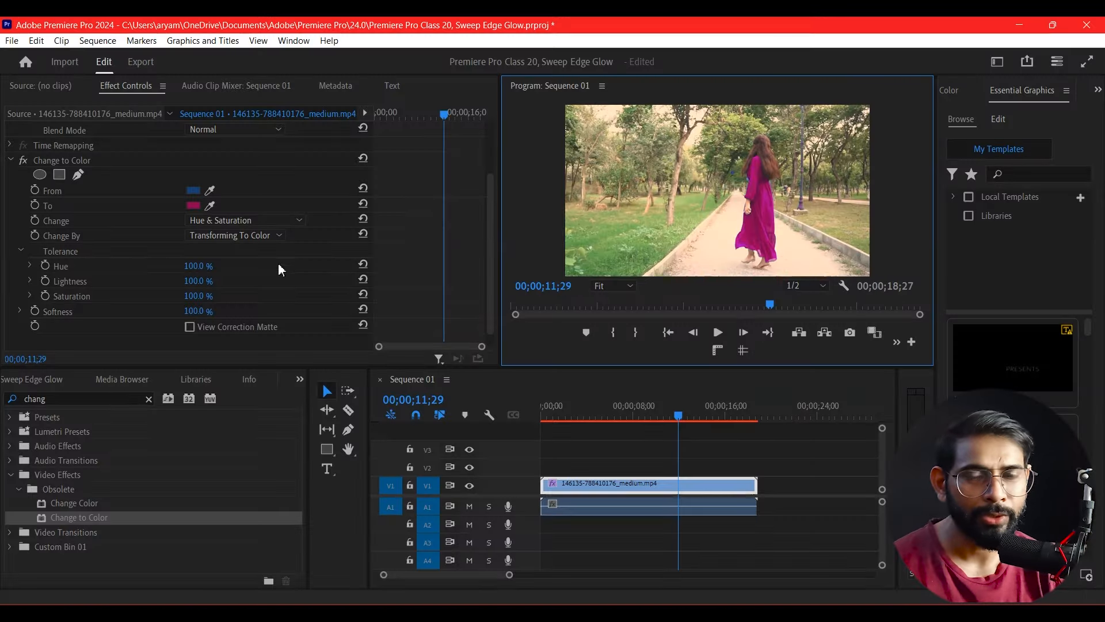
# Step: Set the Change to Color effect's Change option to Hue and Change By to Setting To Color
pyautogui.click(233, 220)
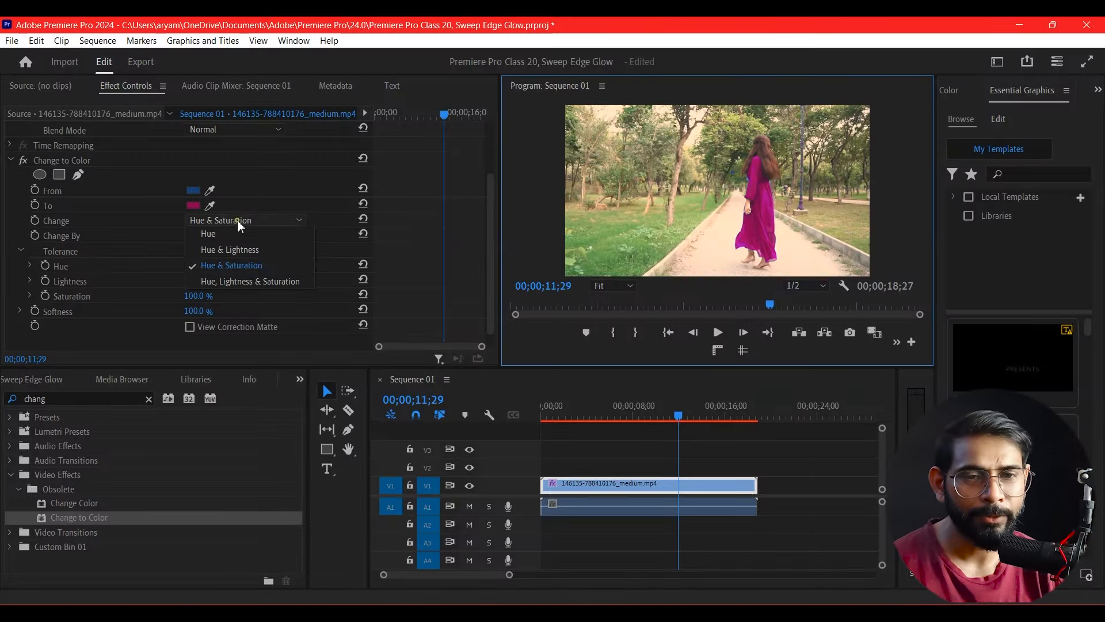
pyautogui.click(253, 244)
pyautogui.click(268, 236)
pyautogui.click(256, 251)
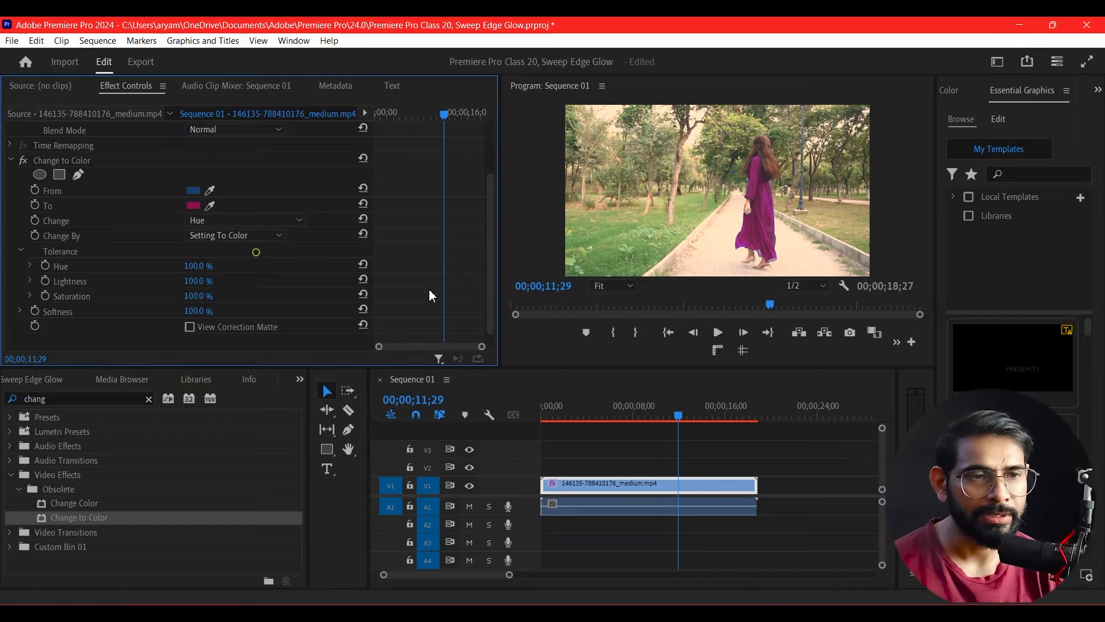
# Step: Play the clip from around 00;00;03;22 to 00;00;04;28 to check the dress color
pyautogui.moveTo(679, 407); pyautogui.dragTo(583, 415)
pyautogui.press('space')
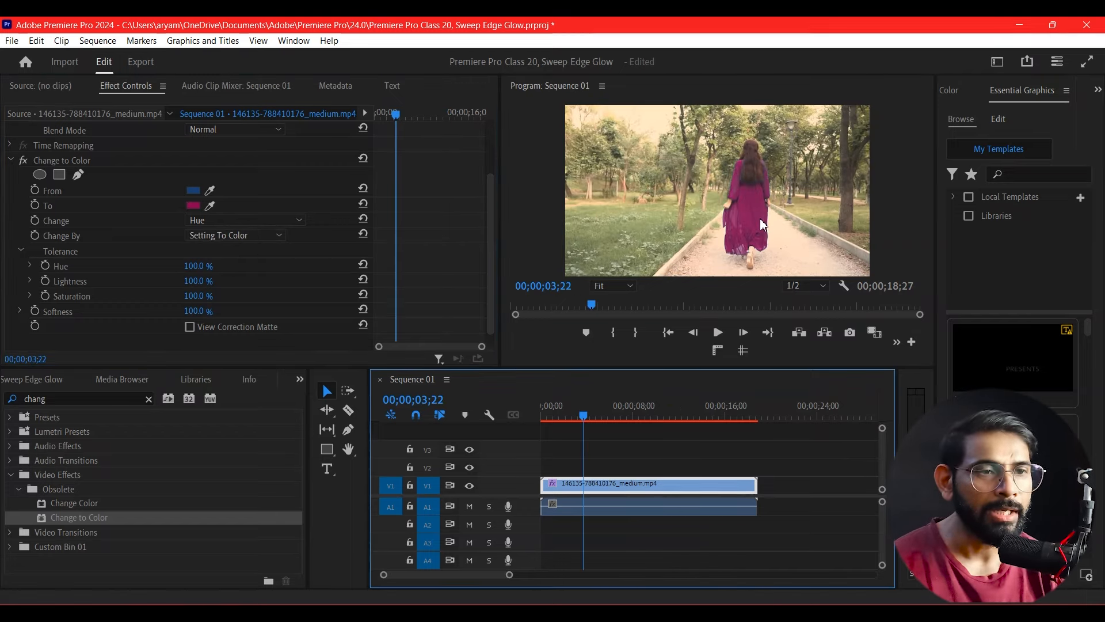
pyautogui.press('space')
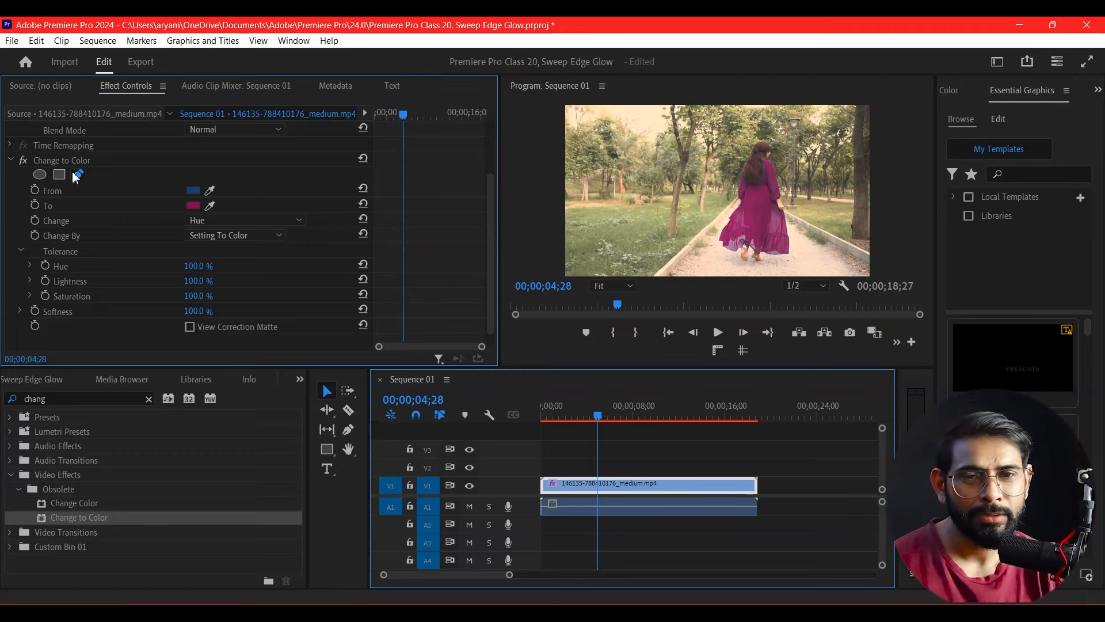
# Step: Draw a closed freehand mask around the woman for the Change to Color effect at 00;00;04;28
pyautogui.click(39, 175)
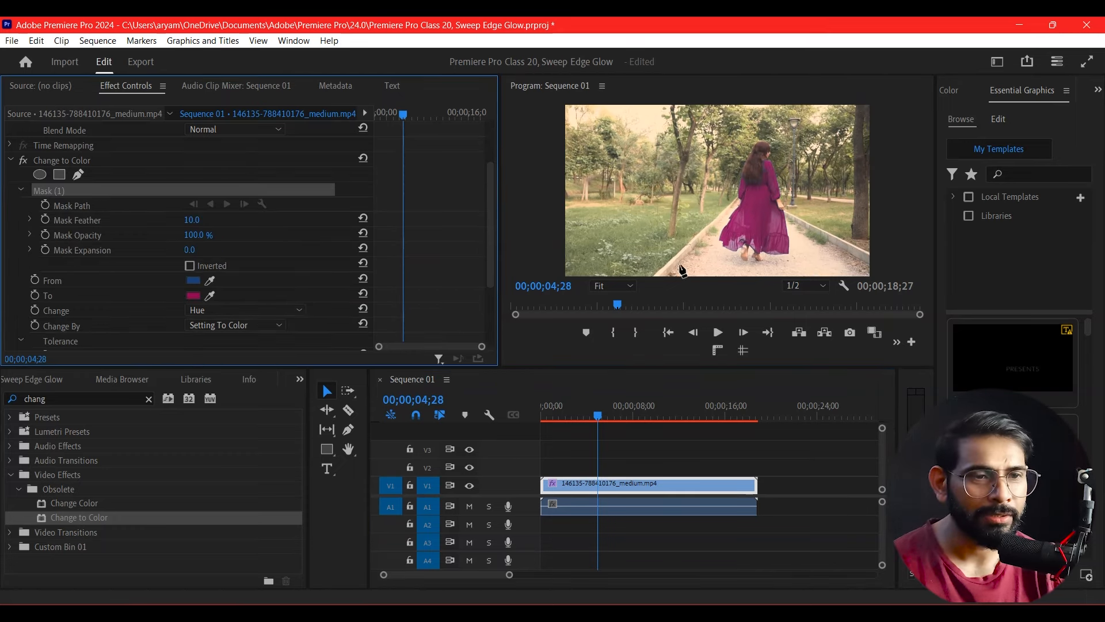
pyautogui.click(729, 255)
pyautogui.click(711, 240)
pyautogui.click(717, 219)
pyautogui.click(726, 181)
pyautogui.click(774, 134)
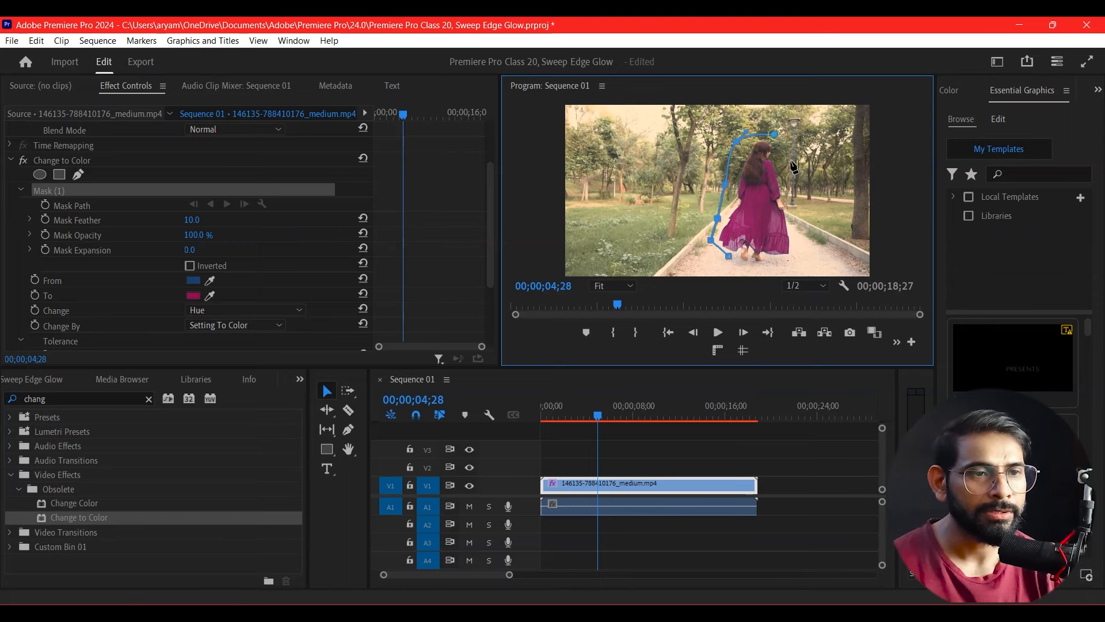
pyautogui.click(781, 268)
pyautogui.click(751, 273)
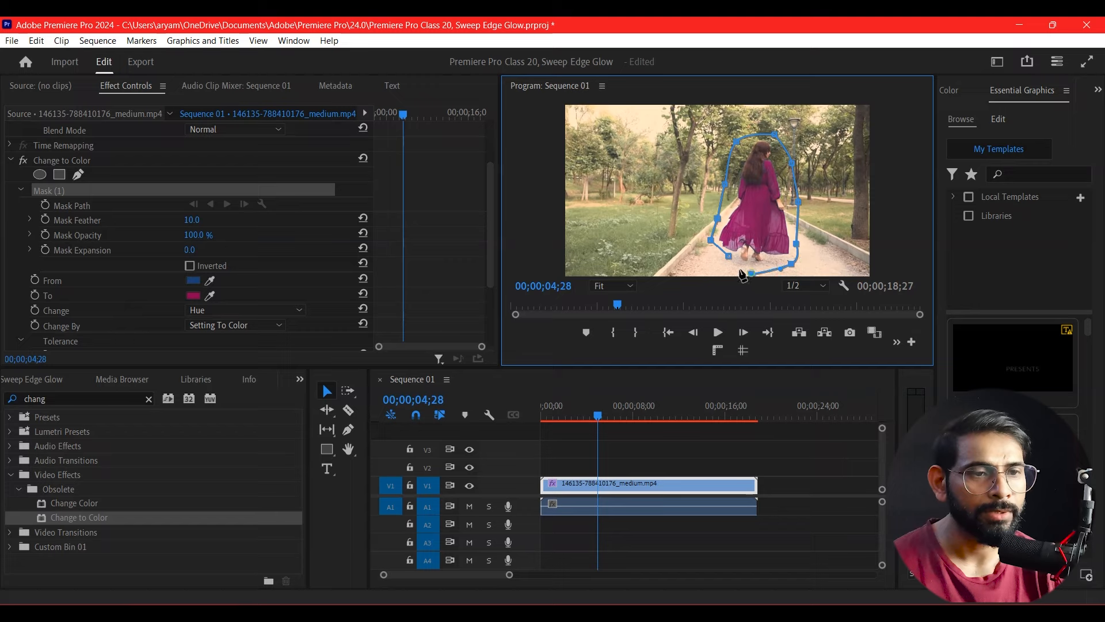
pyautogui.click(709, 262)
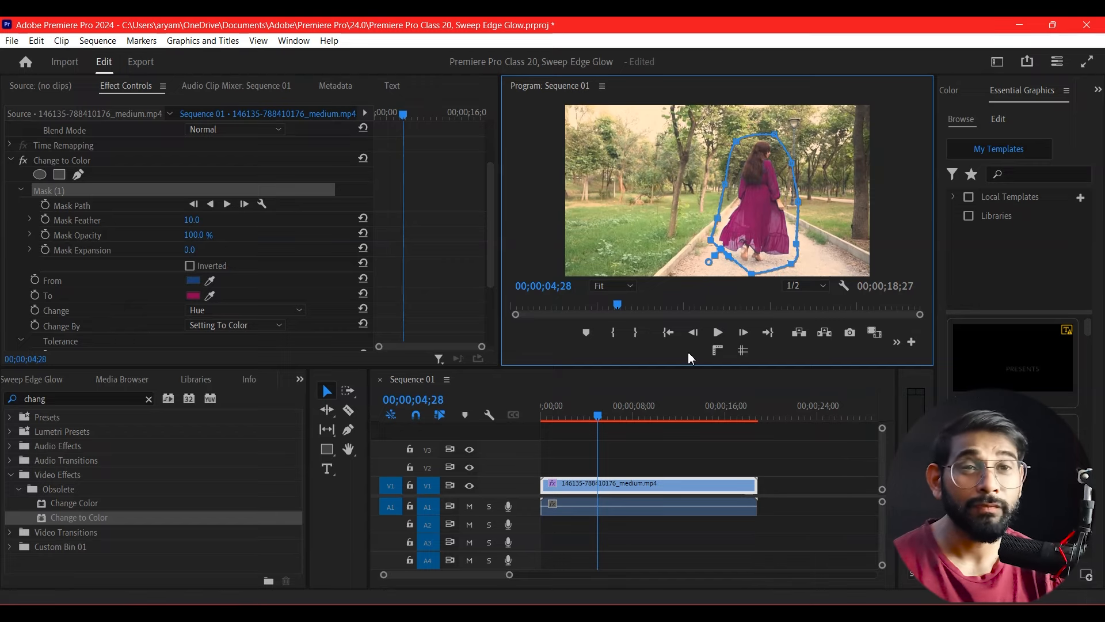
# Step: Start Mask Path keyframing for the Change to Color mask at the clip's first frame, 00;00;00;00
pyautogui.click(593, 416)
pyautogui.moveTo(593, 423); pyautogui.dragTo(533, 440)
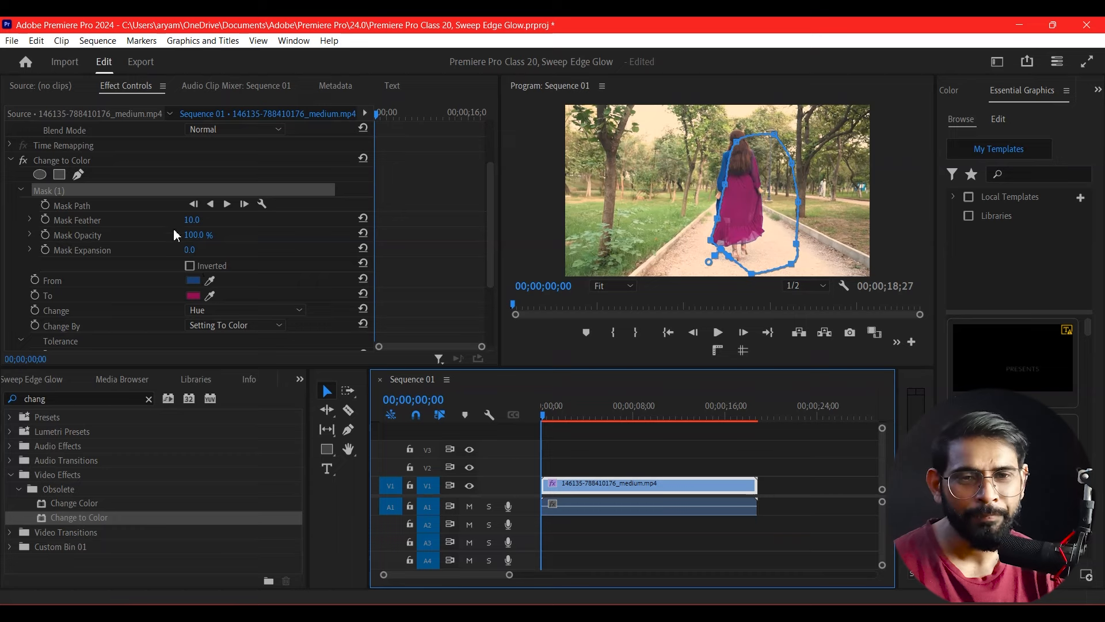
pyautogui.scroll(-1, 156, 246)
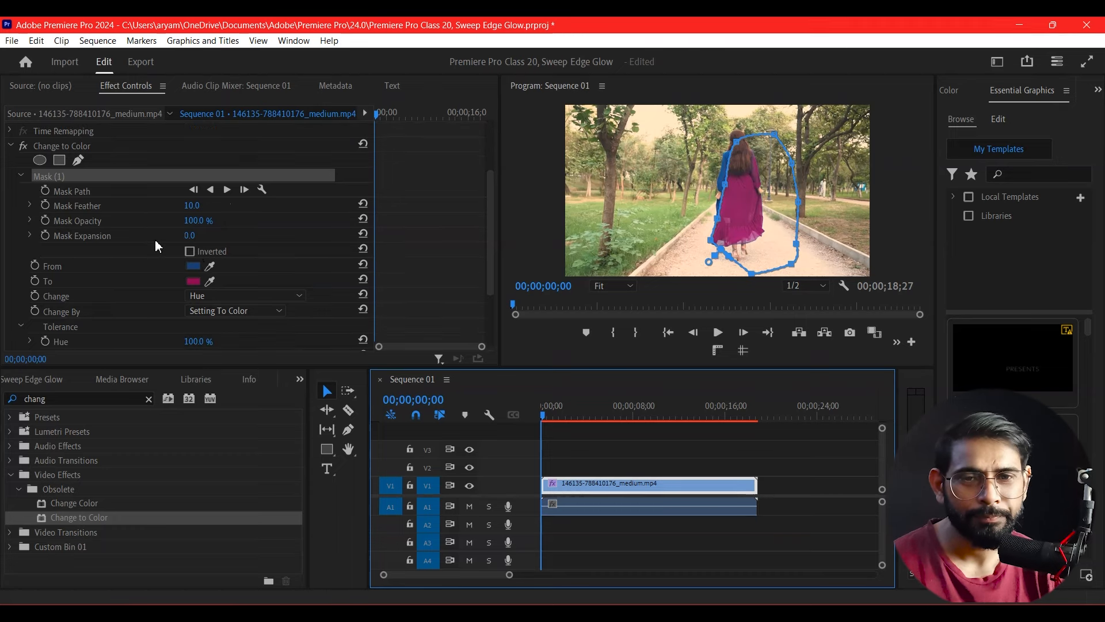
pyautogui.click(65, 194)
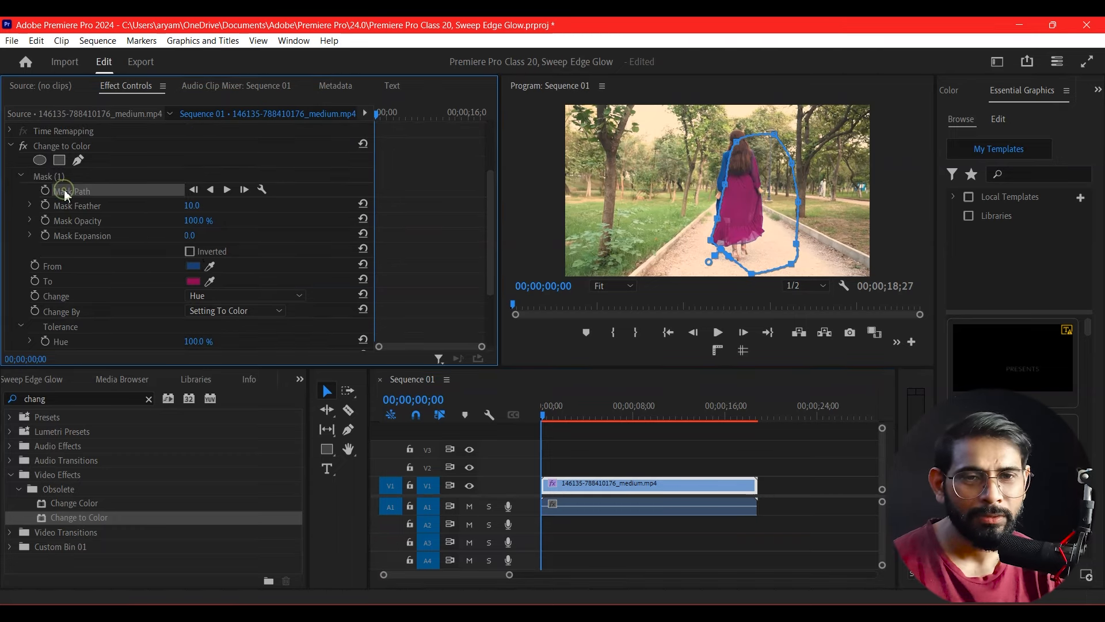
pyautogui.click(45, 191)
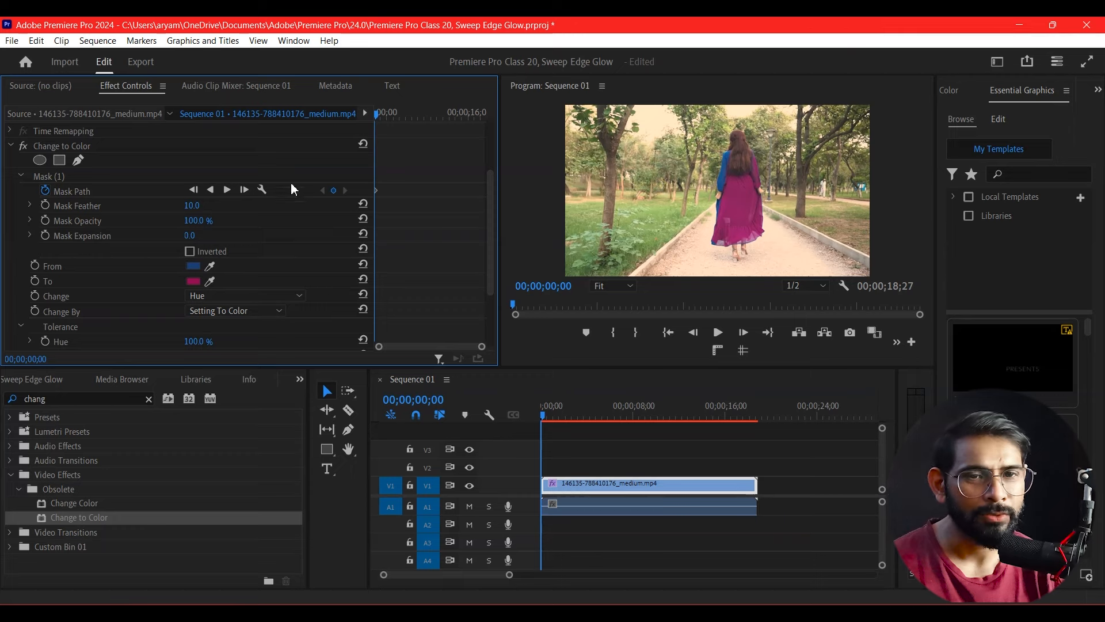
# Step: Move the mask so it surrounds the woman at the first frame, and advance the playhead to 00;00;01;07
pyautogui.click(96, 194)
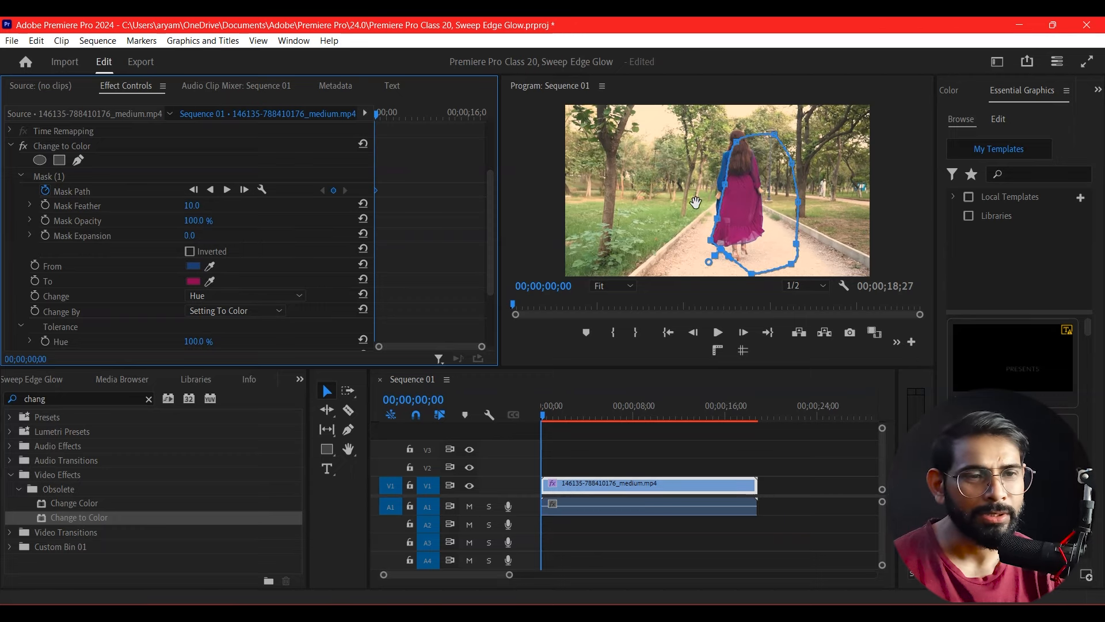
pyautogui.moveTo(733, 189); pyautogui.dragTo(716, 175)
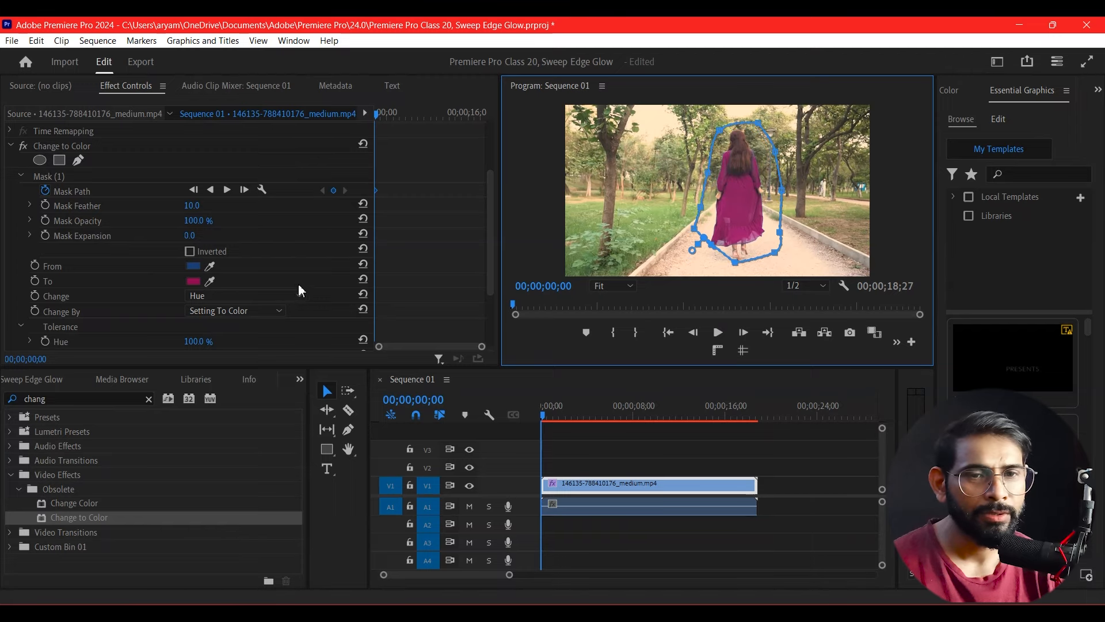
pyautogui.click(391, 111)
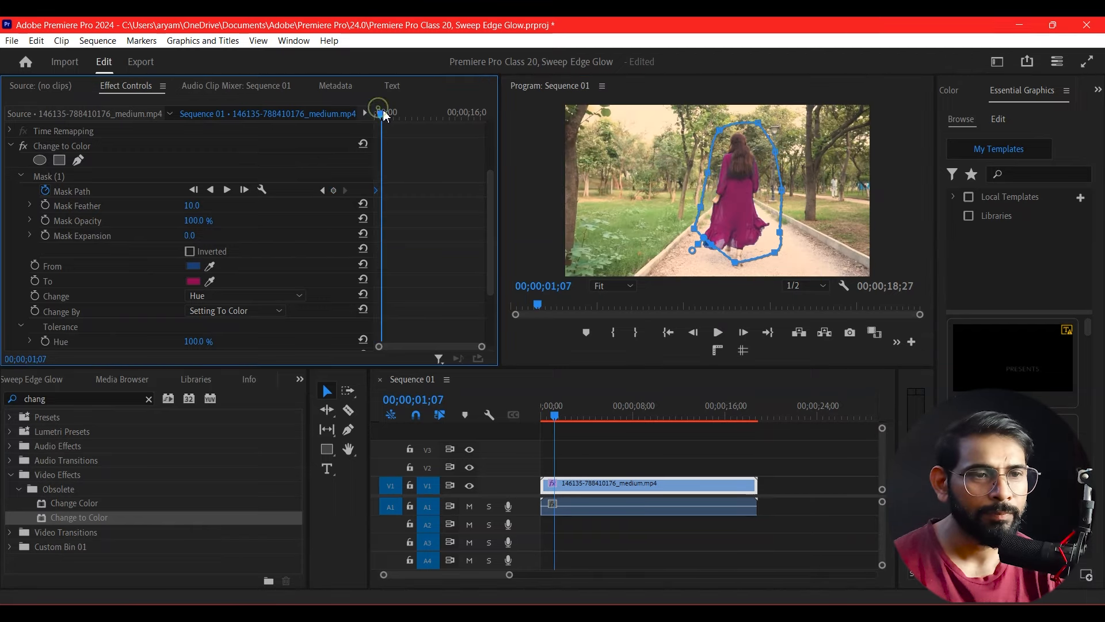
# Step: Reposition the Change to Color mask around the woman at 00;00;02;25 and 00;00;05;12, adding Mask Path keyframes
pyautogui.moveTo(738, 204); pyautogui.dragTo(732, 211)
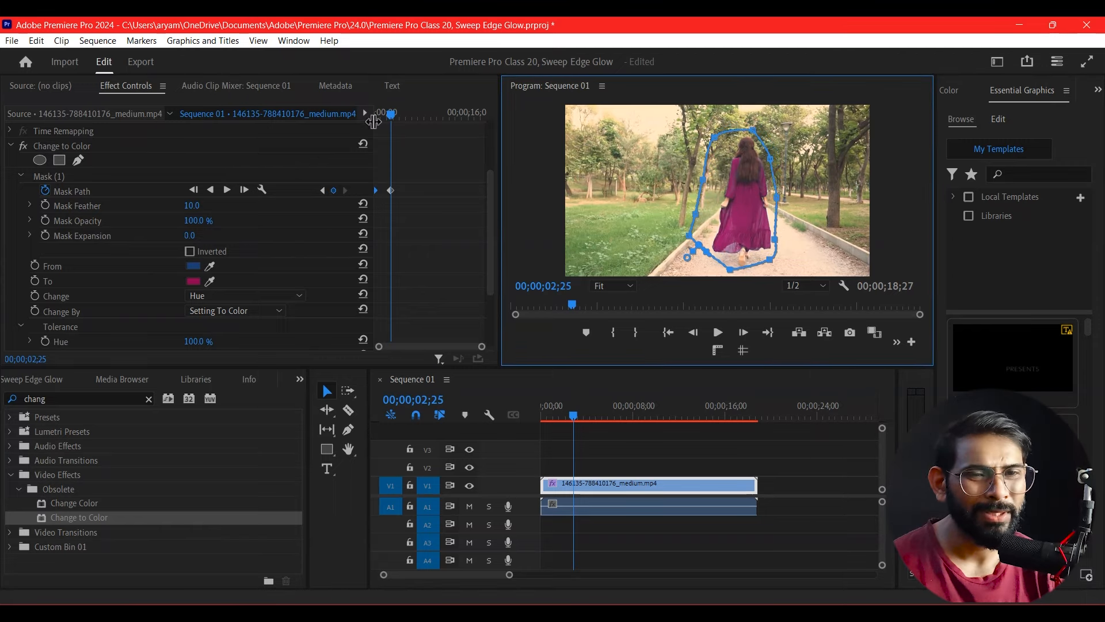
pyautogui.moveTo(393, 112); pyautogui.dragTo(411, 119)
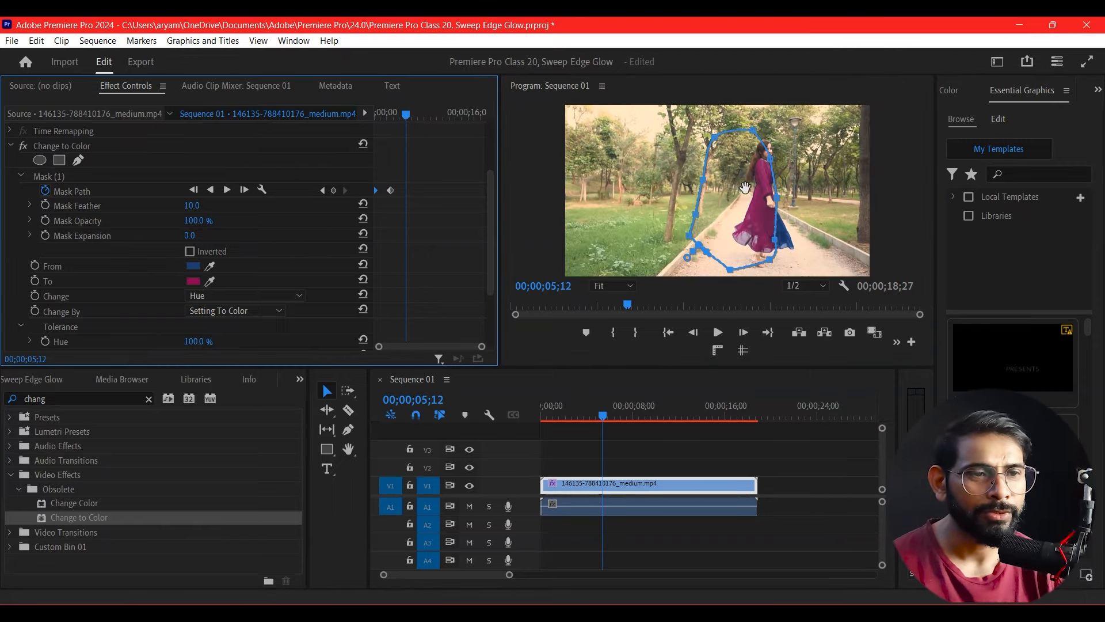
pyautogui.moveTo(746, 188); pyautogui.dragTo(772, 190)
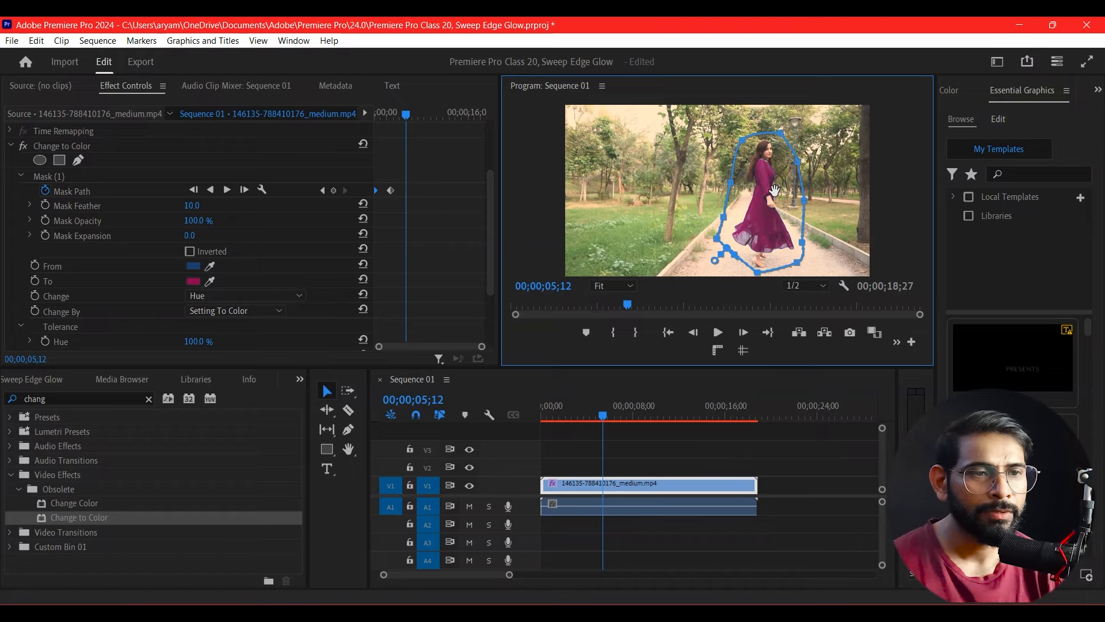
pyautogui.moveTo(408, 115); pyautogui.dragTo(404, 120)
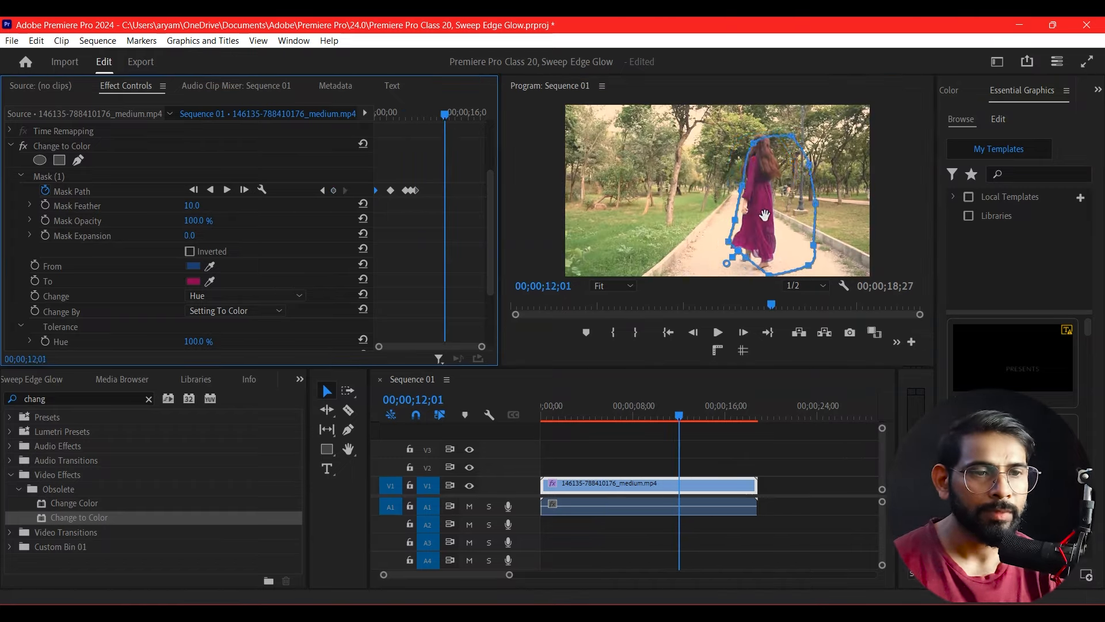
# Step: Reposition the mask over the woman at 00;00;12;01 and through the rest of the clip, and correct it near 00;00;01;08
pyautogui.moveTo(764, 214); pyautogui.dragTo(747, 212)
pyautogui.moveTo(445, 115); pyautogui.dragTo(452, 115)
pyautogui.moveTo(712, 239); pyautogui.dragTo(737, 276)
pyautogui.moveTo(737, 140); pyautogui.dragTo(728, 132)
pyautogui.moveTo(452, 115); pyautogui.dragTo(445, 133)
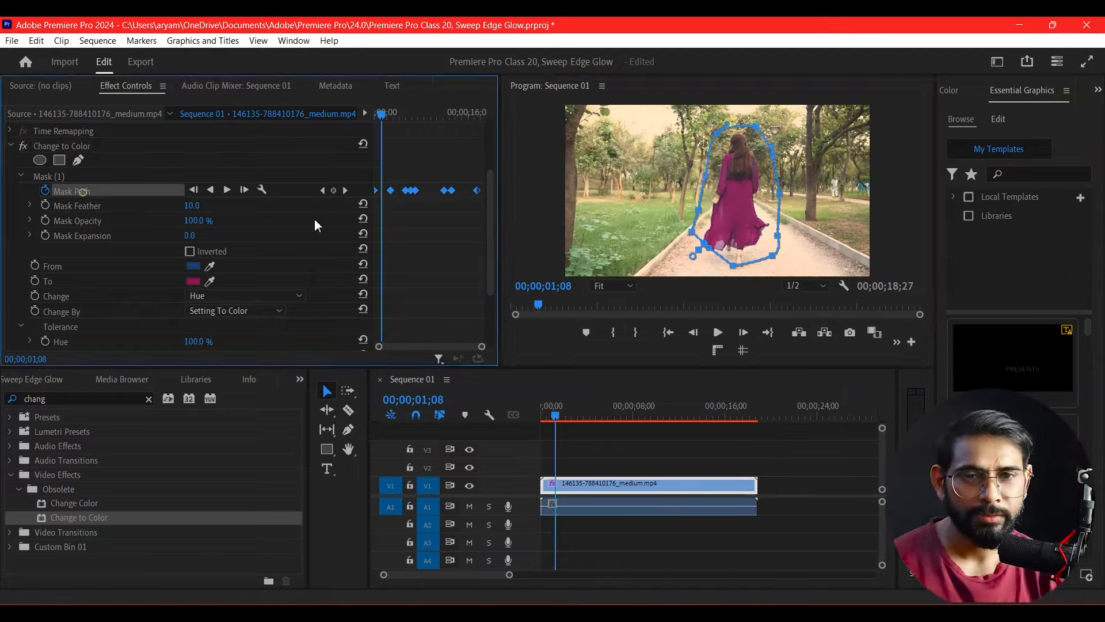
pyautogui.click(375, 126)
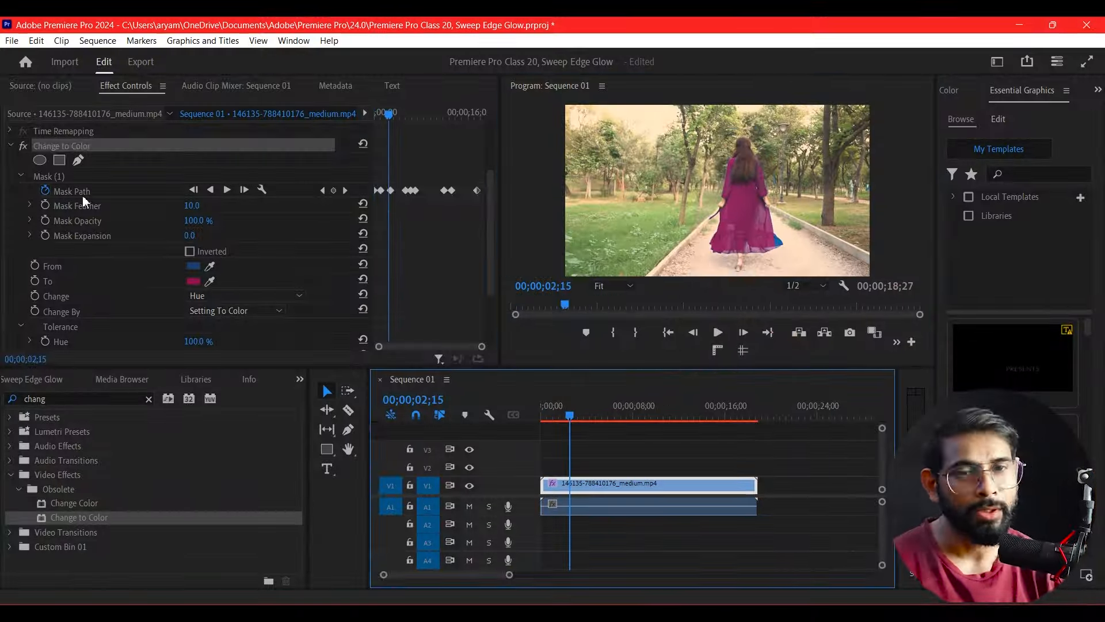
# Step: Play the clip from the start, enlarge the preview, and scrub to 00;00;07;07 to check the masked dress color
pyautogui.moveTo(388, 114); pyautogui.dragTo(488, 164)
pyautogui.press('Home')
pyautogui.press('space')
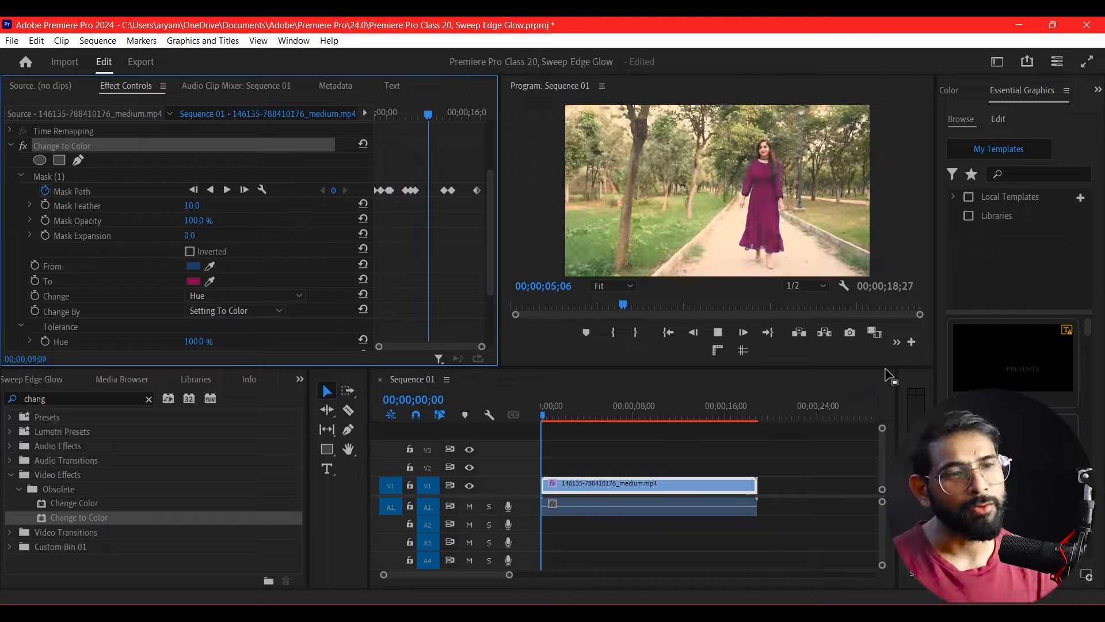
pyautogui.click(690, 417)
pyautogui.click(858, 455)
pyautogui.press('Home')
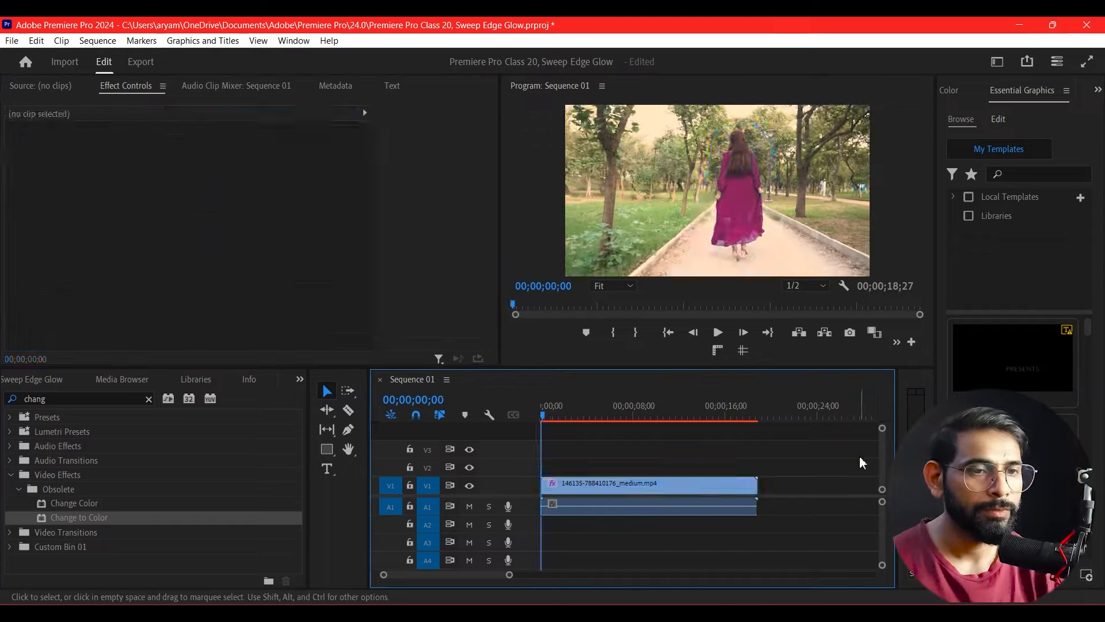
pyautogui.press('`')
pyautogui.press('`')
pyautogui.press('c')
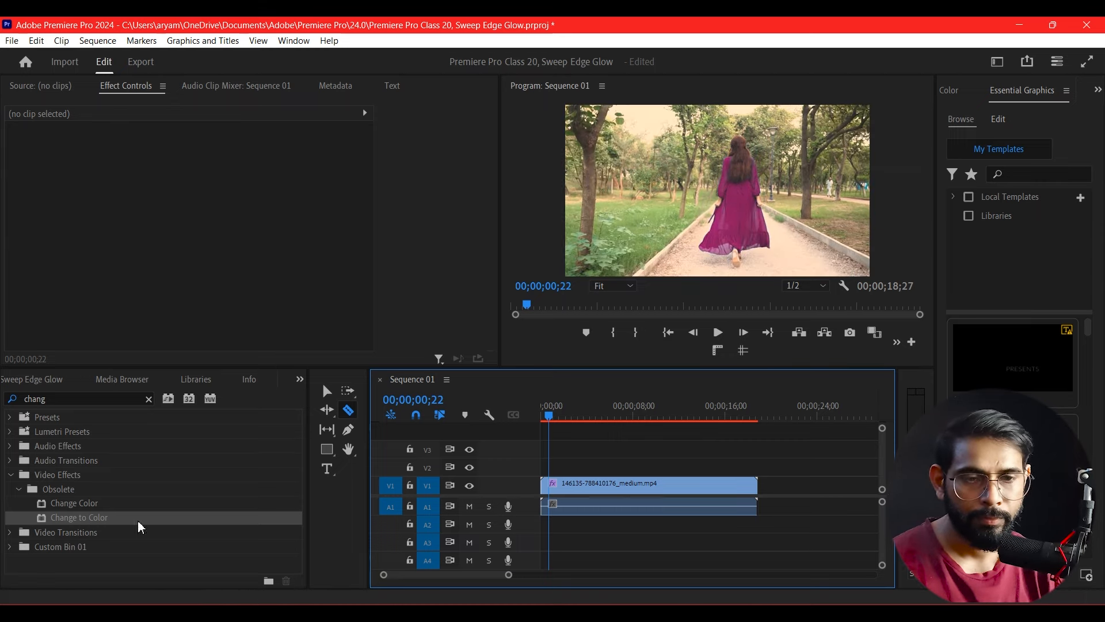
pyautogui.press('Home')
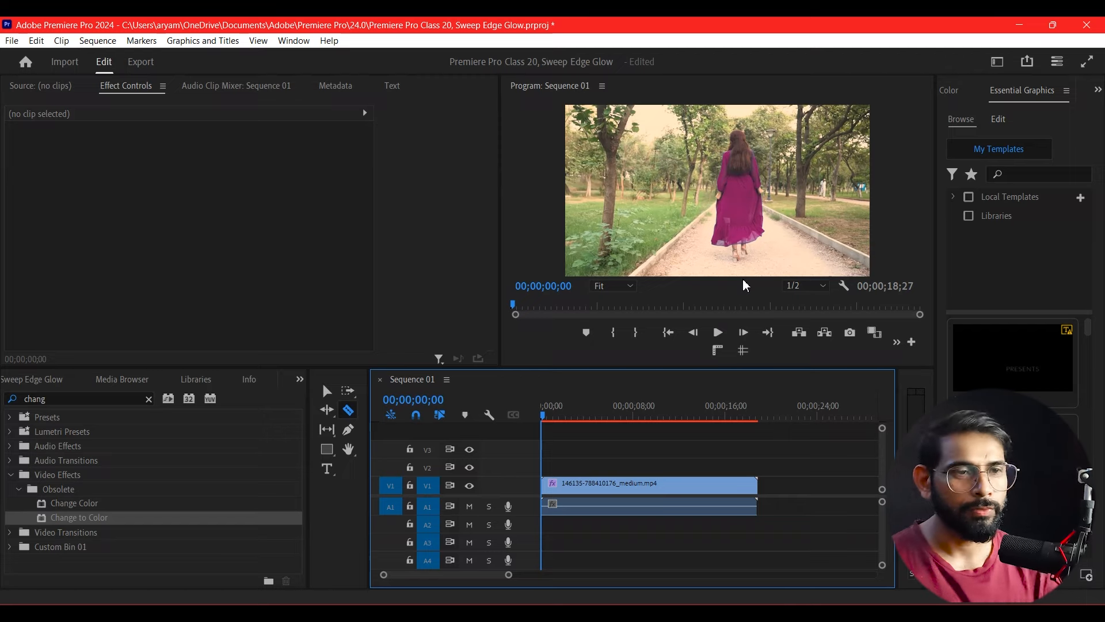
pyautogui.moveTo(572, 407); pyautogui.dragTo(632, 438)
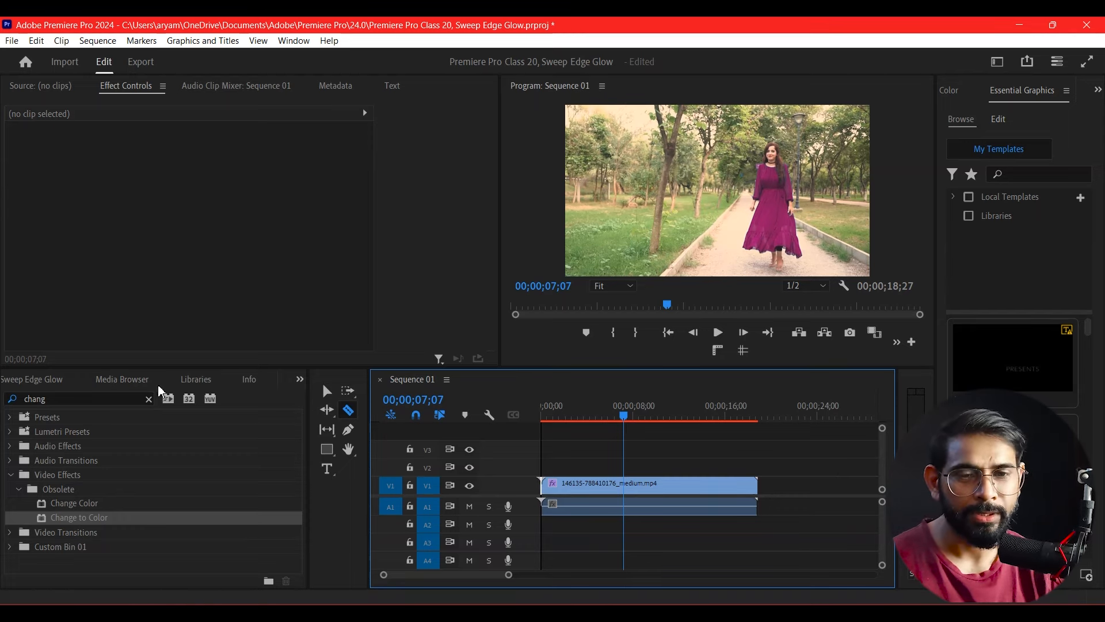
# Step: Search the effects for "cro" and apply the Crop effect to the clip on V1
pyautogui.click(148, 399)
pyautogui.click(101, 396)
pyautogui.write('cr')
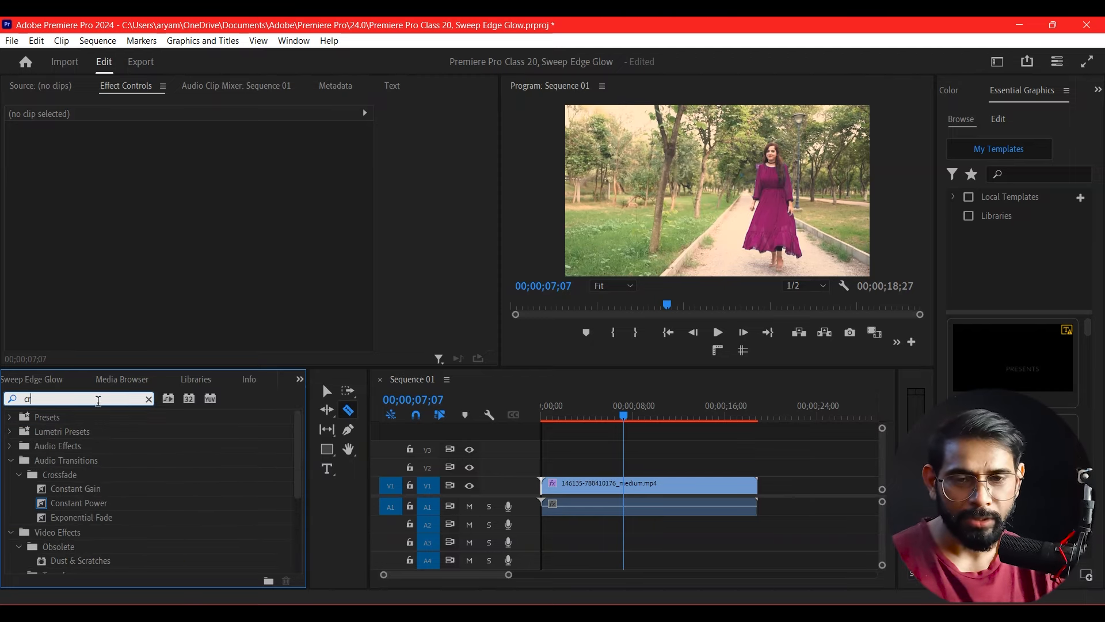
pyautogui.write('o')
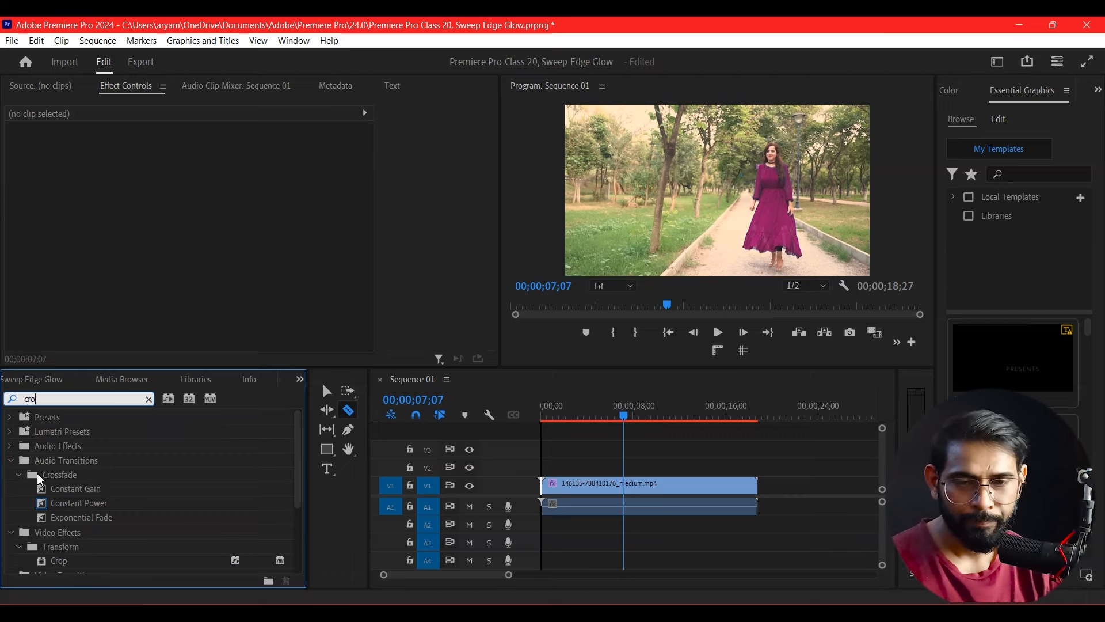
pyautogui.scroll(-1, 43, 485)
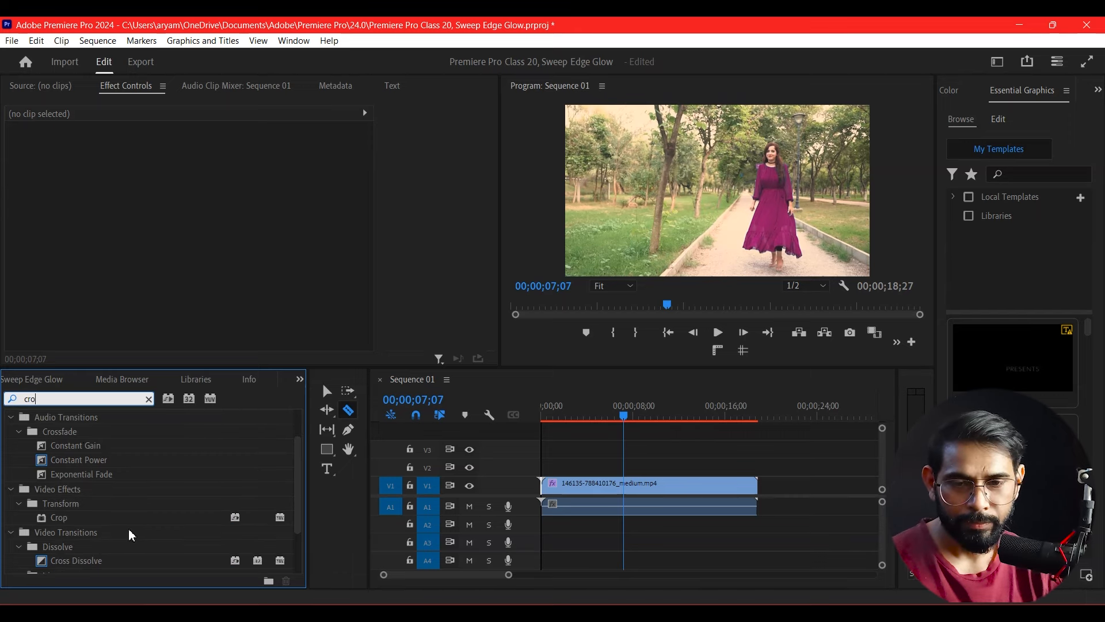
pyautogui.moveTo(132, 518); pyautogui.dragTo(575, 485)
pyautogui.hotkey('ctrl', 'z')
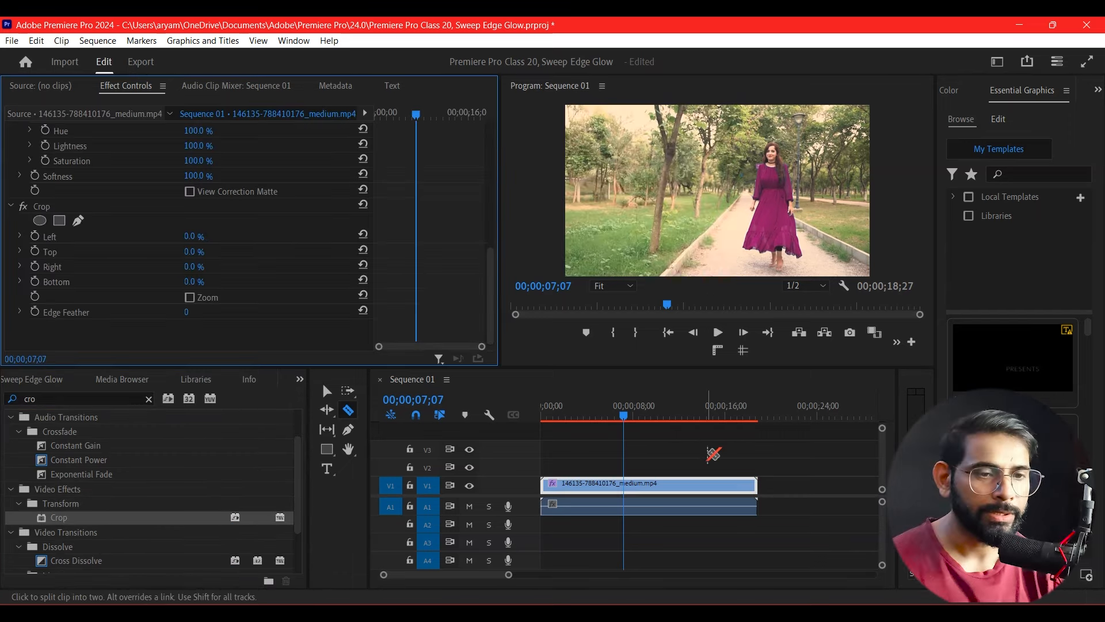
# Step: Duplicate the clip onto V2, and remove the Crop and Change to Color effects from the V1 clip
pyautogui.press('v')
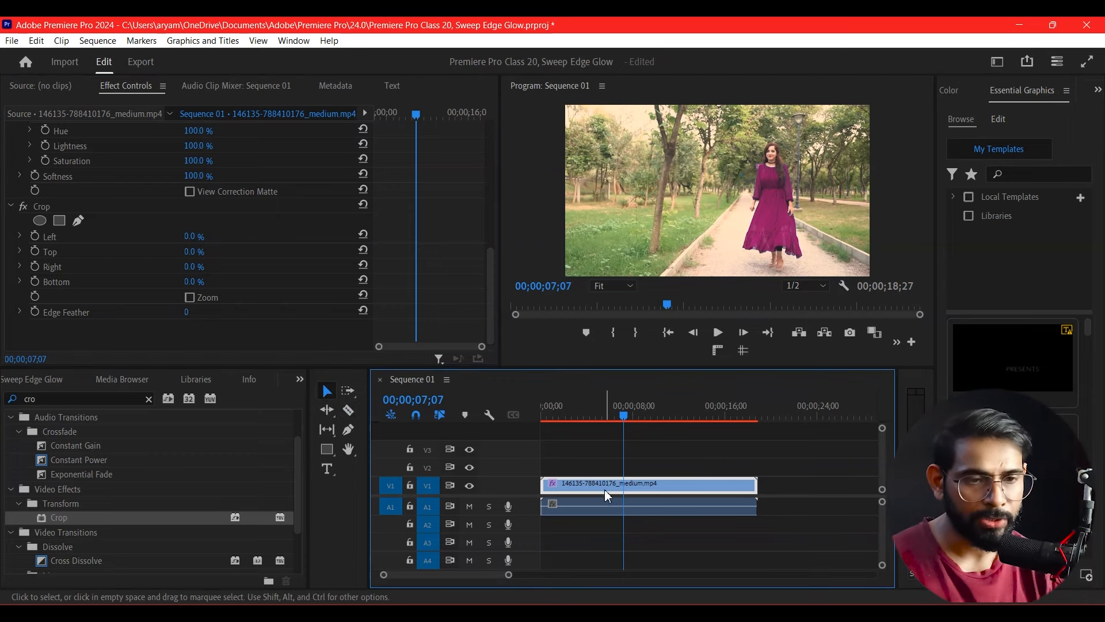
pyautogui.moveTo(606, 488); pyautogui.dragTo(658, 476)
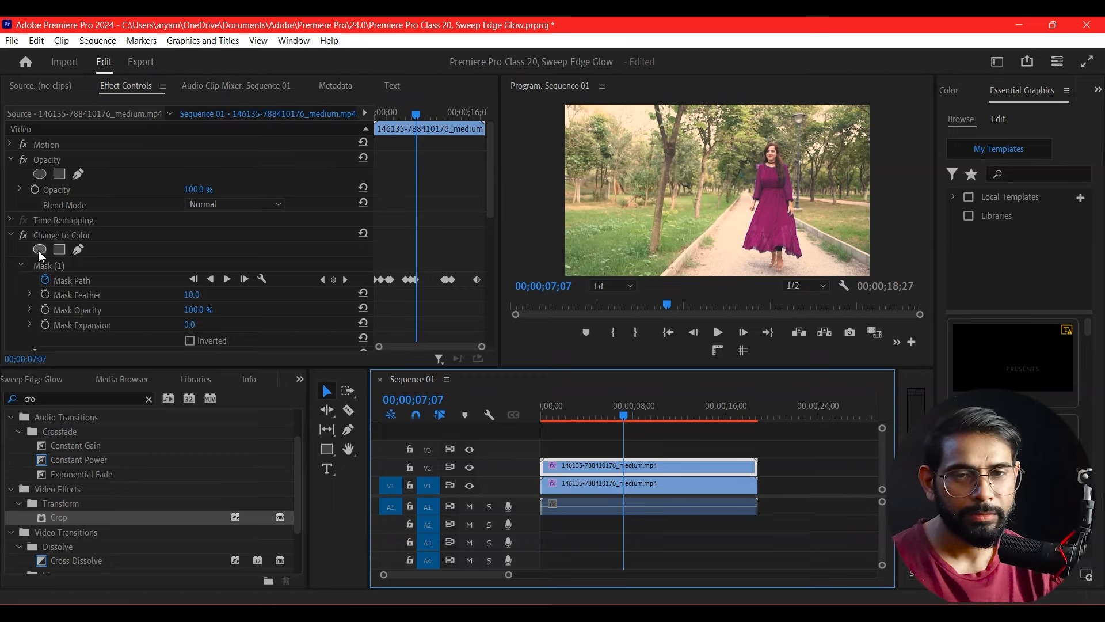
pyautogui.click(645, 484)
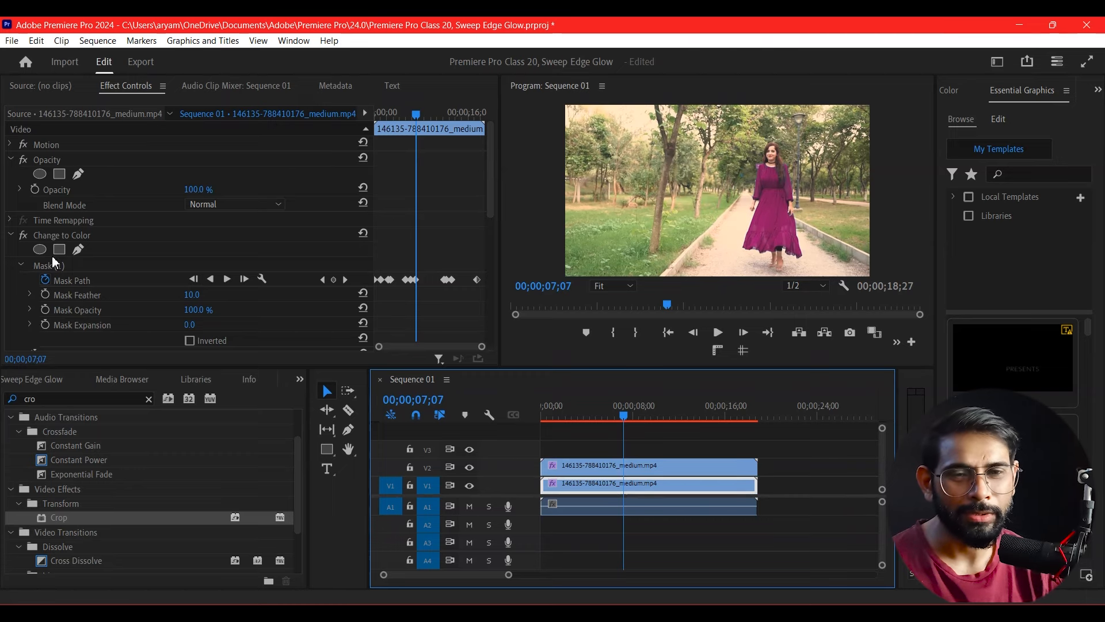
pyautogui.scroll(-5, 67, 260)
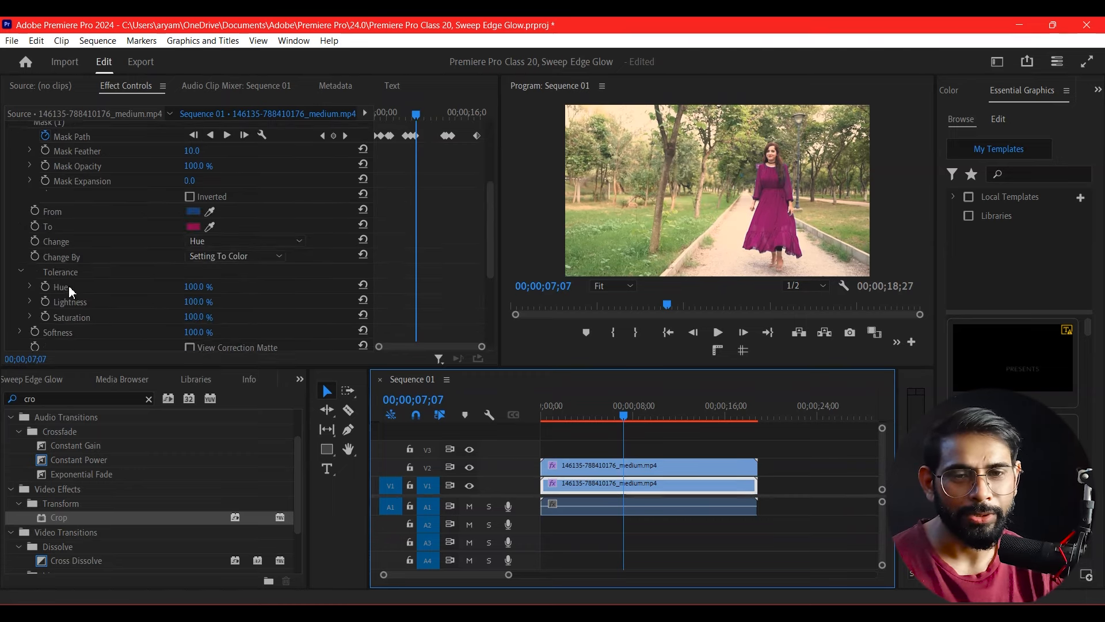
pyautogui.click(55, 293)
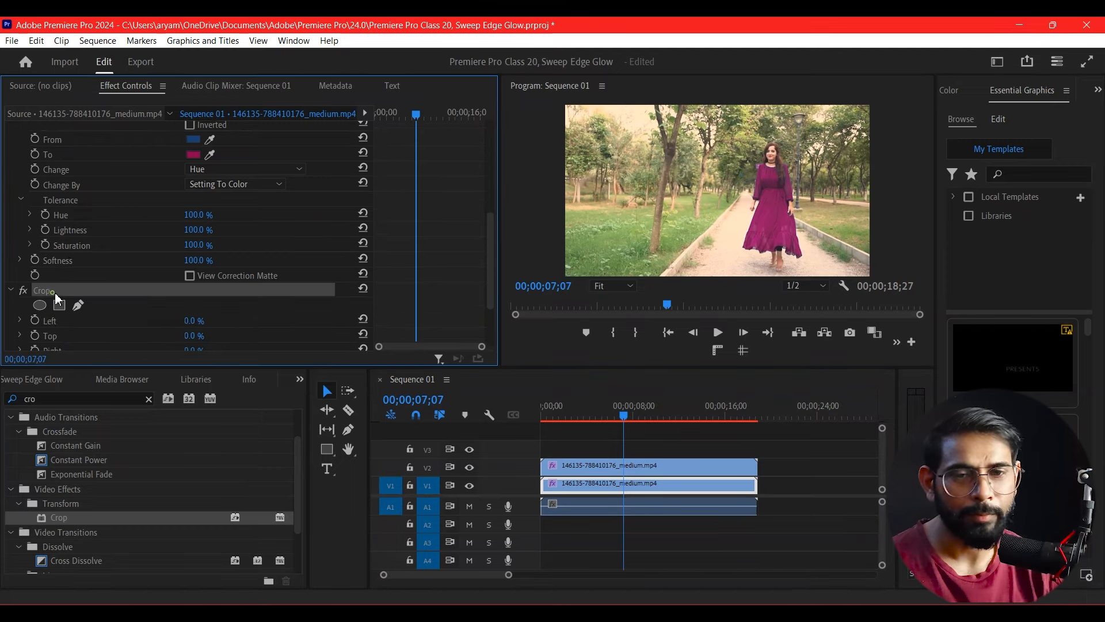
pyautogui.click(136, 314)
pyautogui.click(675, 468)
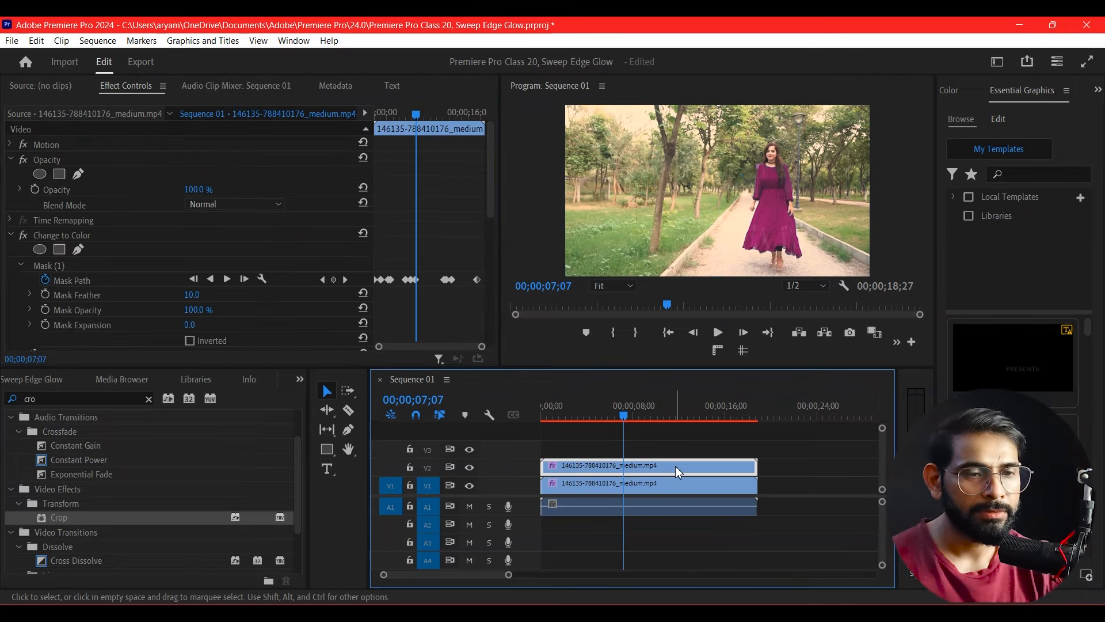
pyautogui.click(634, 484)
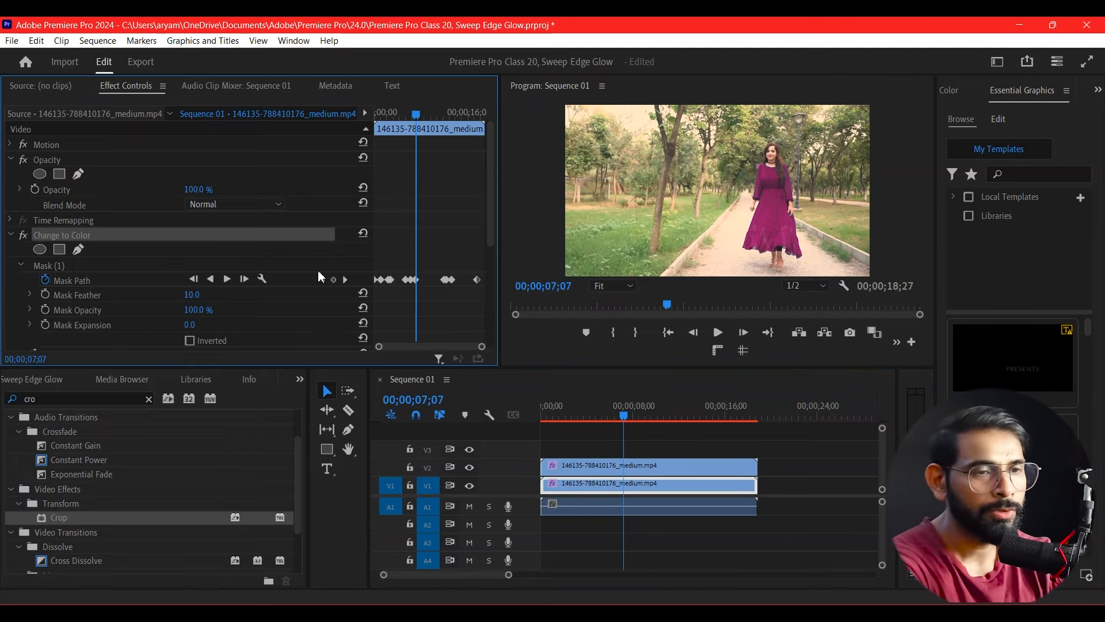
pyautogui.press('Delete')
# Step: On the V2 clip, keyframe Crop Left at 50% at 00;00;07;07 and at 92% at 00;00;11;01
pyautogui.click(642, 465)
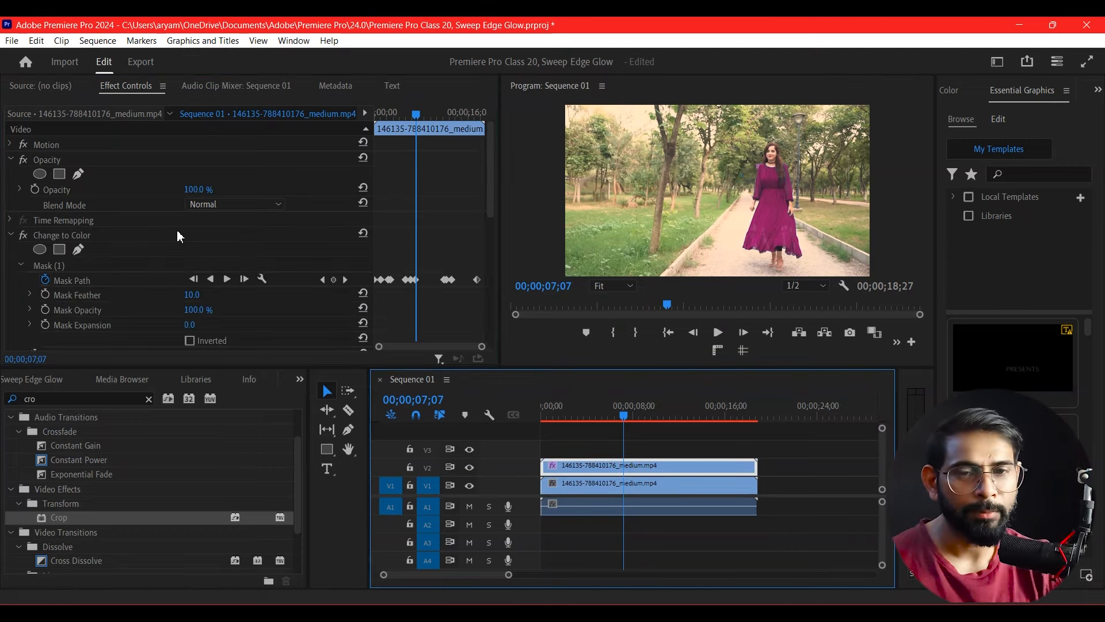
pyautogui.scroll(-8, 147, 264)
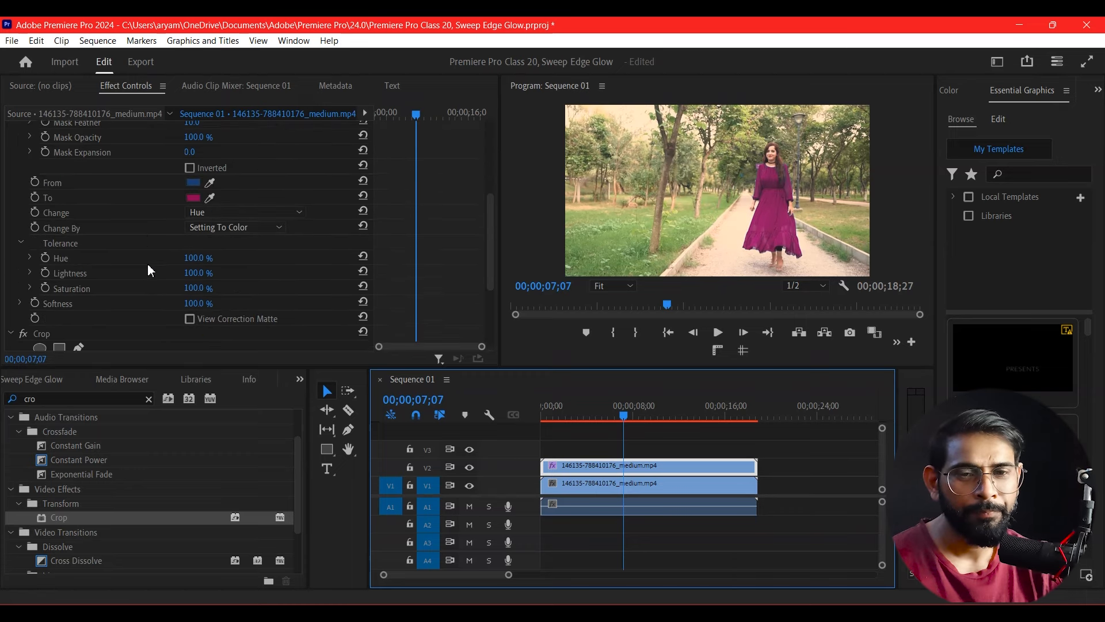
pyautogui.scroll(-2, 148, 264)
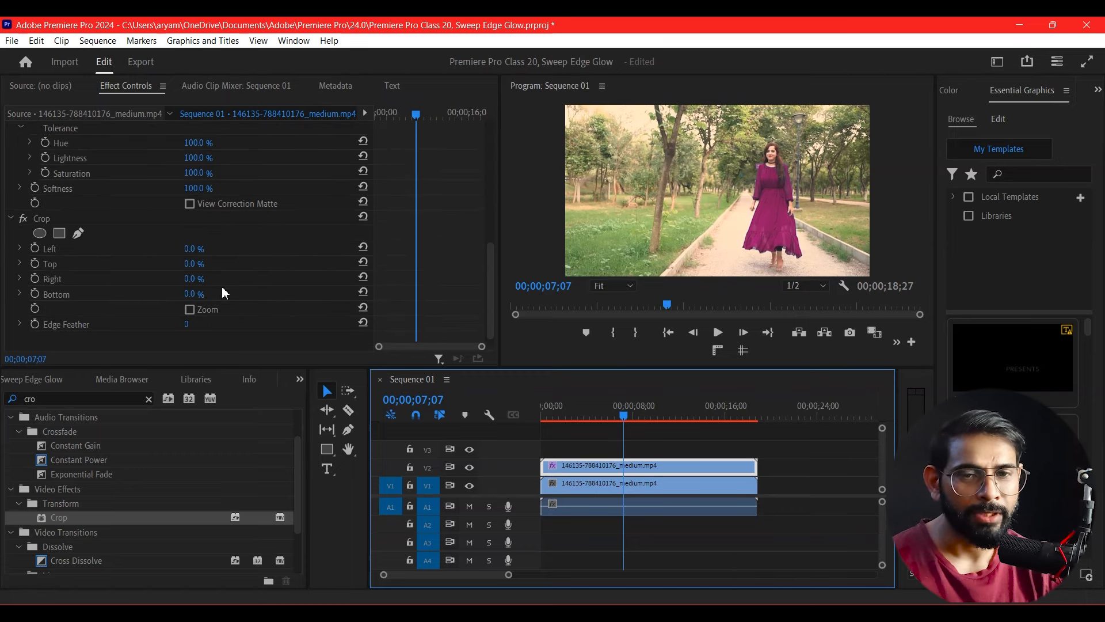
pyautogui.moveTo(198, 253); pyautogui.dragTo(194, 248)
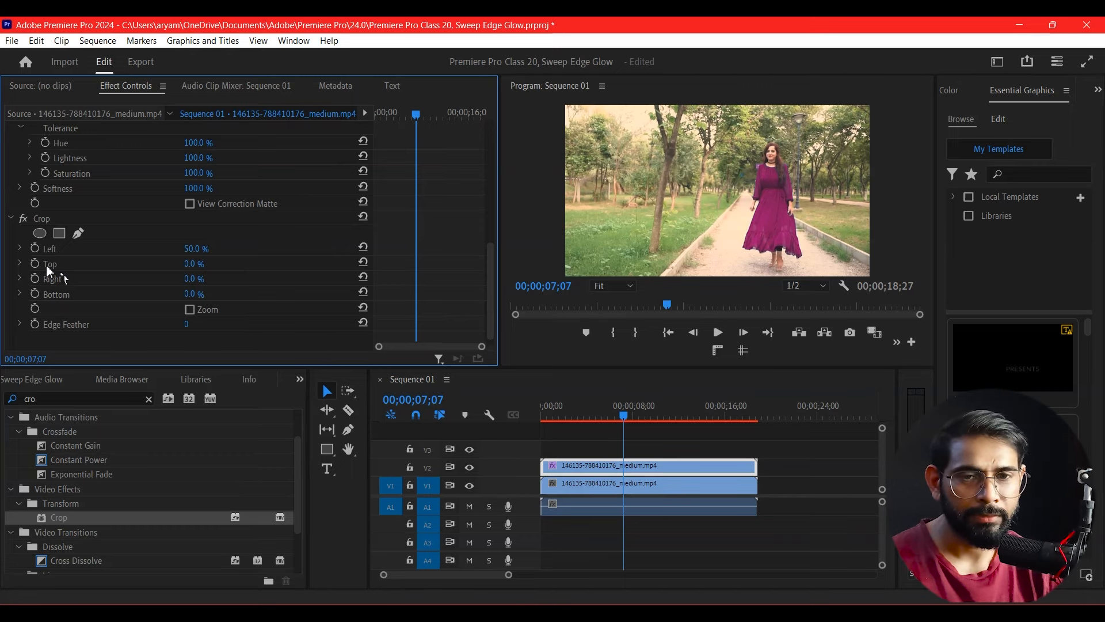
pyautogui.moveTo(424, 145); pyautogui.dragTo(438, 124)
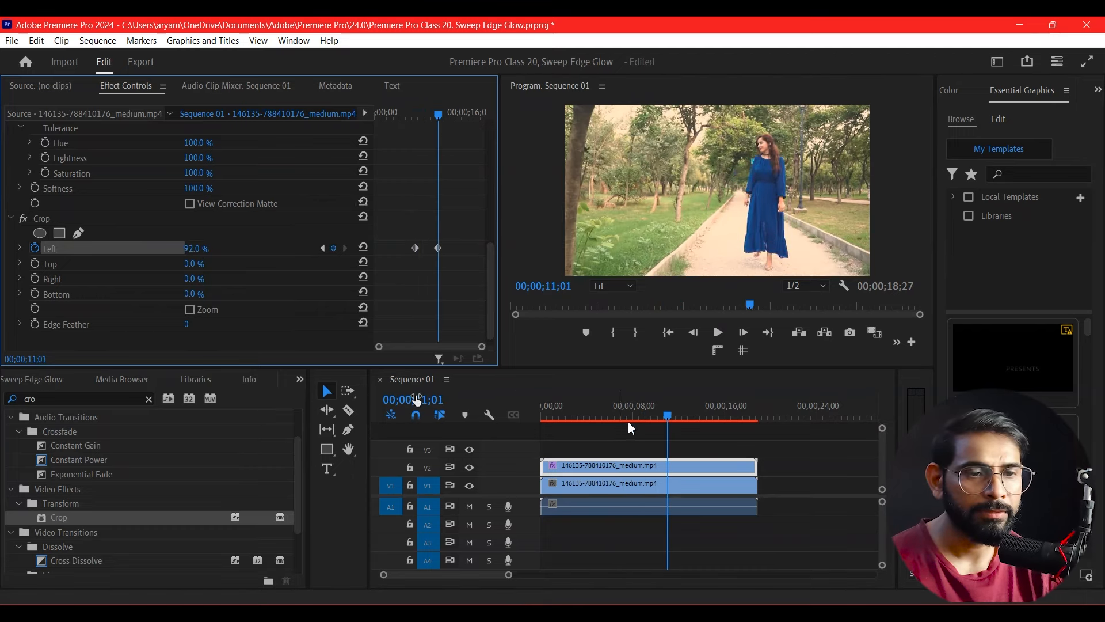
# Step: Add a 92% Crop Left keyframe at 00;00;13;26, and set Left to 0% at 00;00;16;28
pyautogui.moveTo(671, 426)
pyautogui.mouseDown()
pyautogui.moveTo(614, 429)
pyautogui.moveTo(679, 441)
pyautogui.mouseUp()
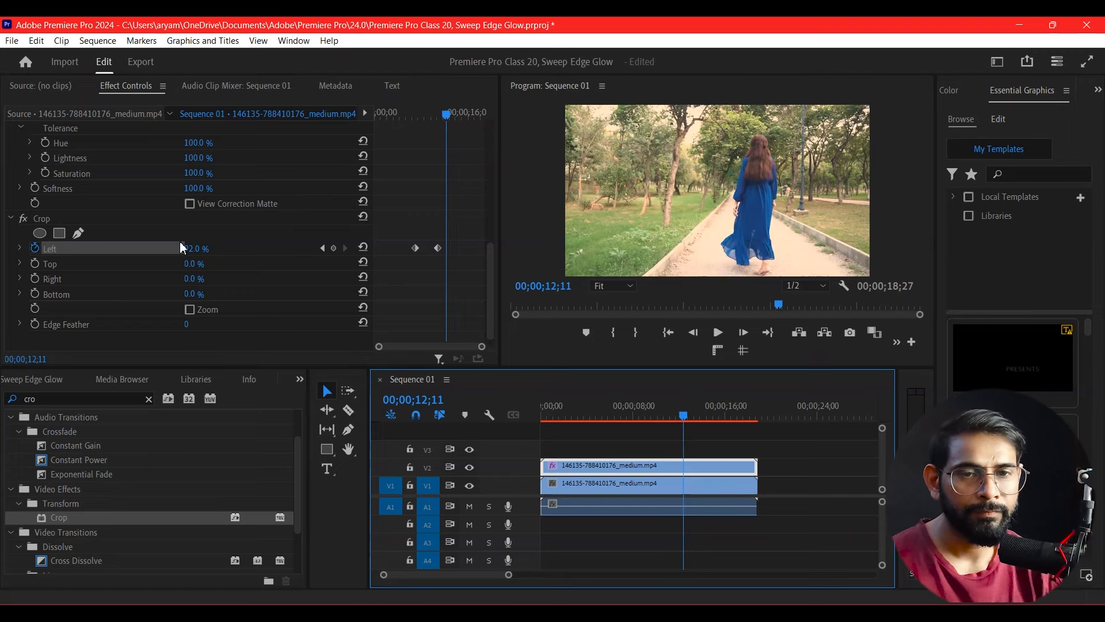
pyautogui.moveTo(446, 113); pyautogui.dragTo(459, 127)
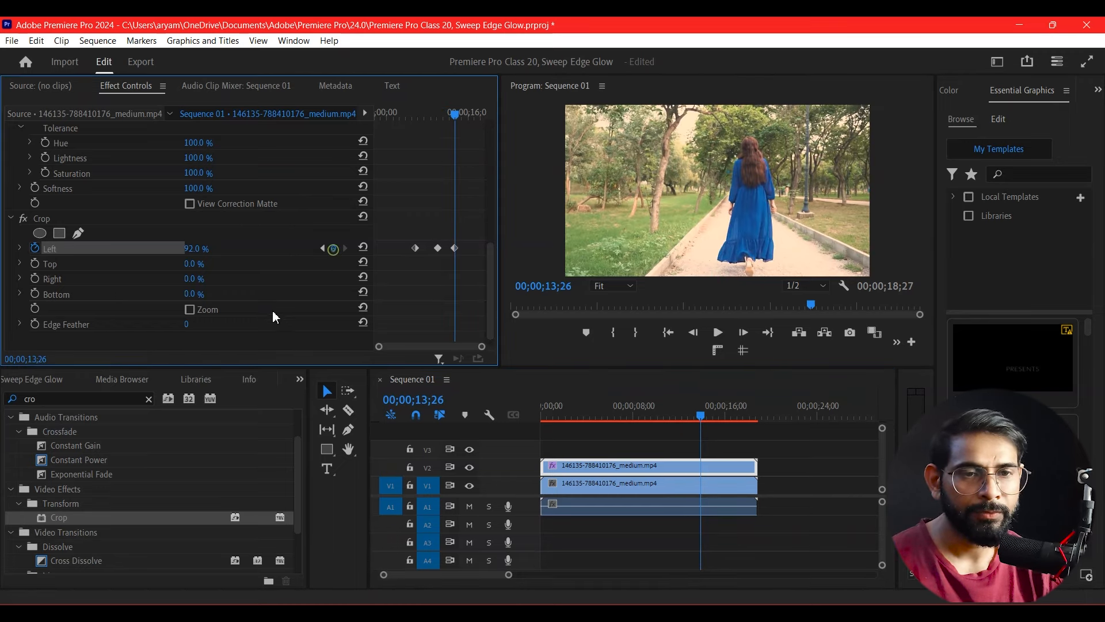
pyautogui.moveTo(459, 113); pyautogui.dragTo(469, 118)
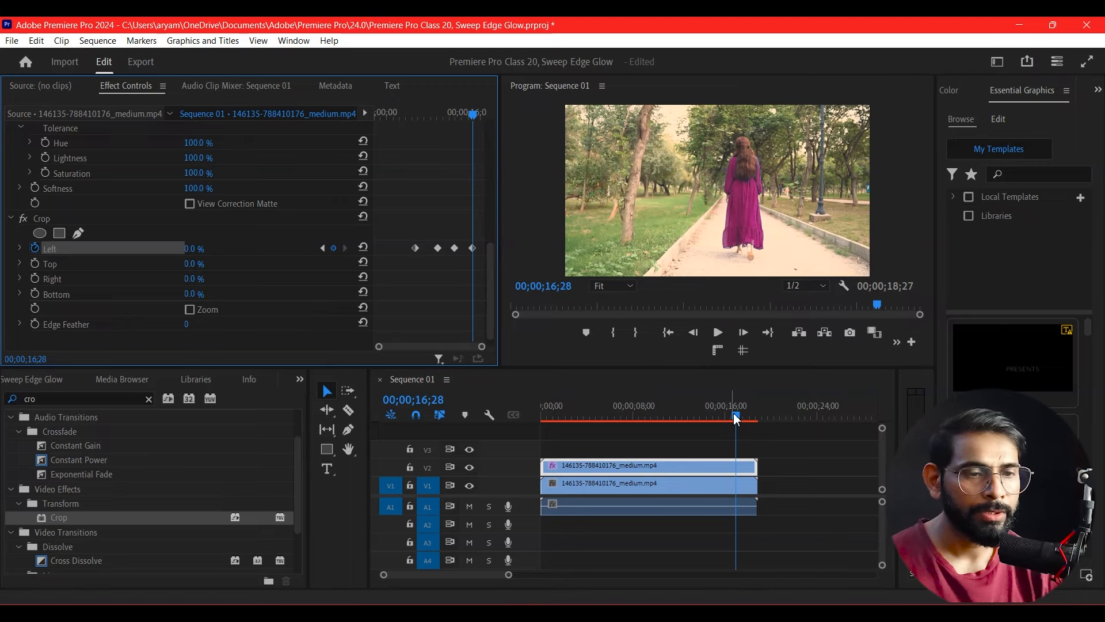
# Step: Scrub and play the sequence to check how the crop sweeps between the two dress colors
pyautogui.moveTo(735, 419); pyautogui.dragTo(677, 431)
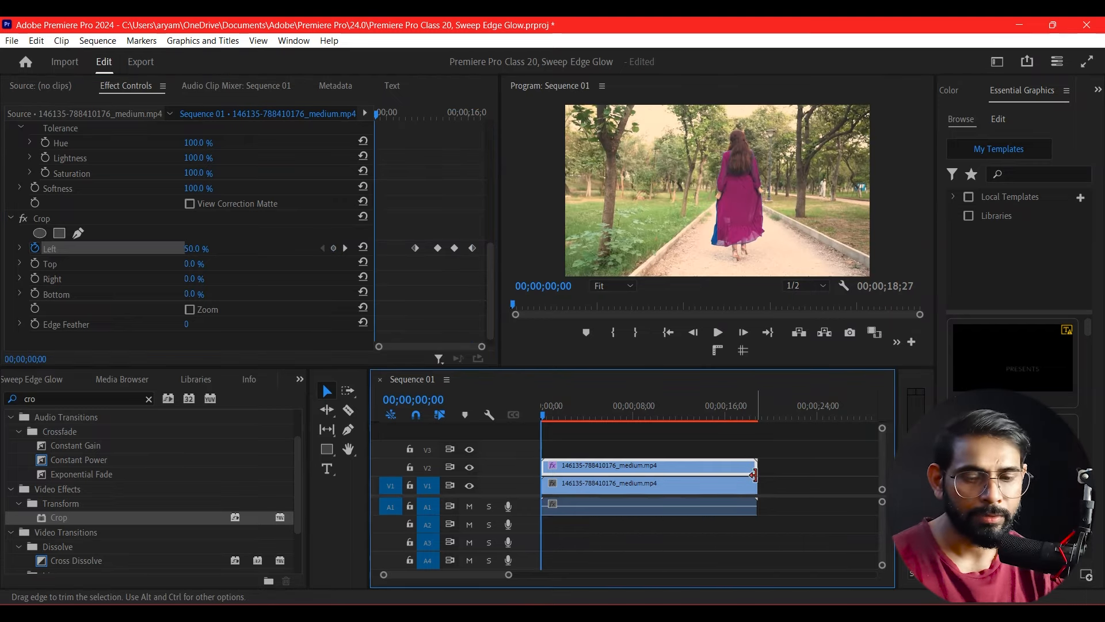
pyautogui.moveTo(576, 414); pyautogui.dragTo(573, 416)
pyautogui.click(578, 439)
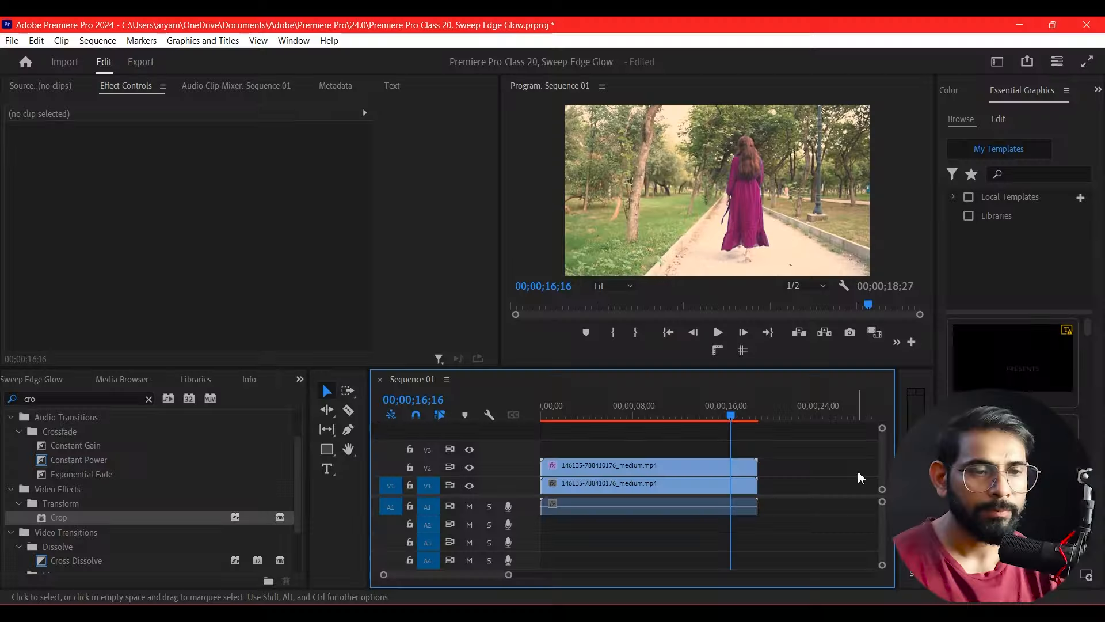
pyautogui.press('space')
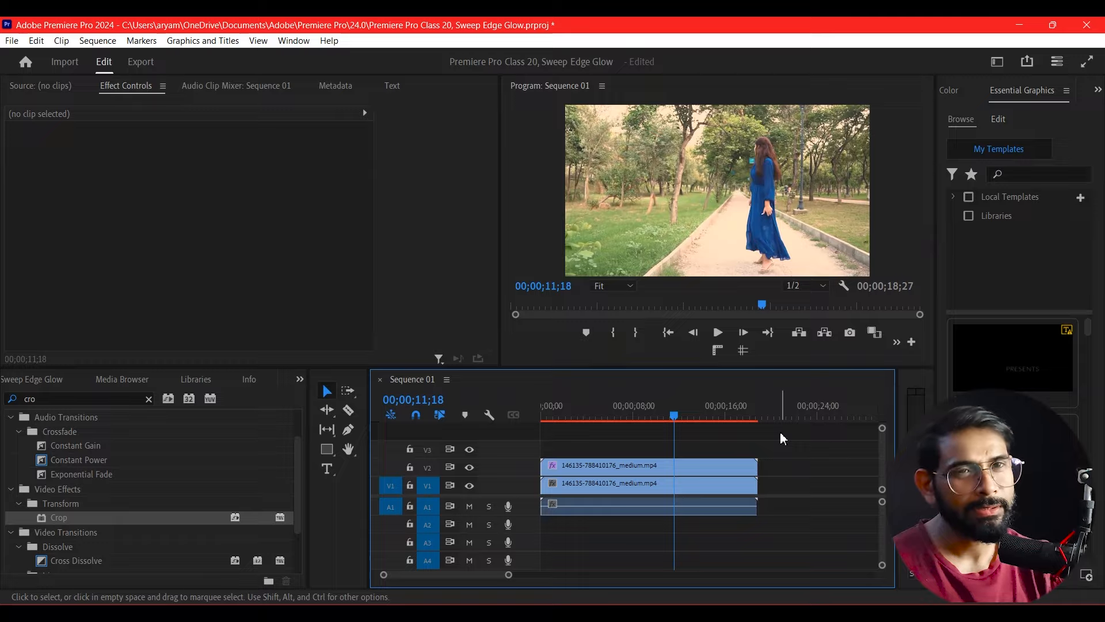